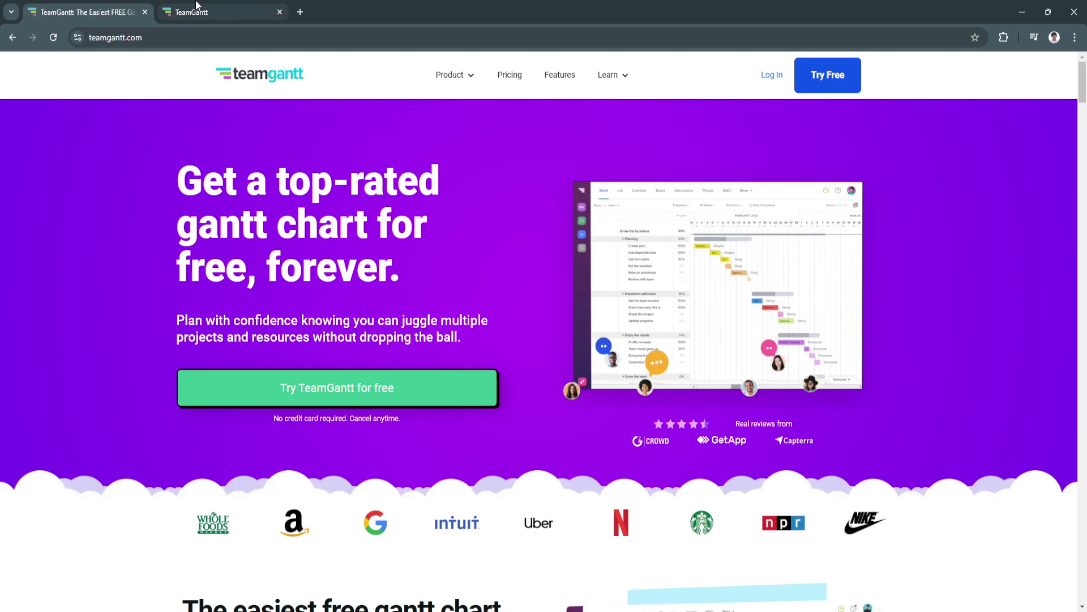
# Also check Collaboration, Reporting and Workload management as features, then advance to setup step 2
pyautogui.click(234, 14)
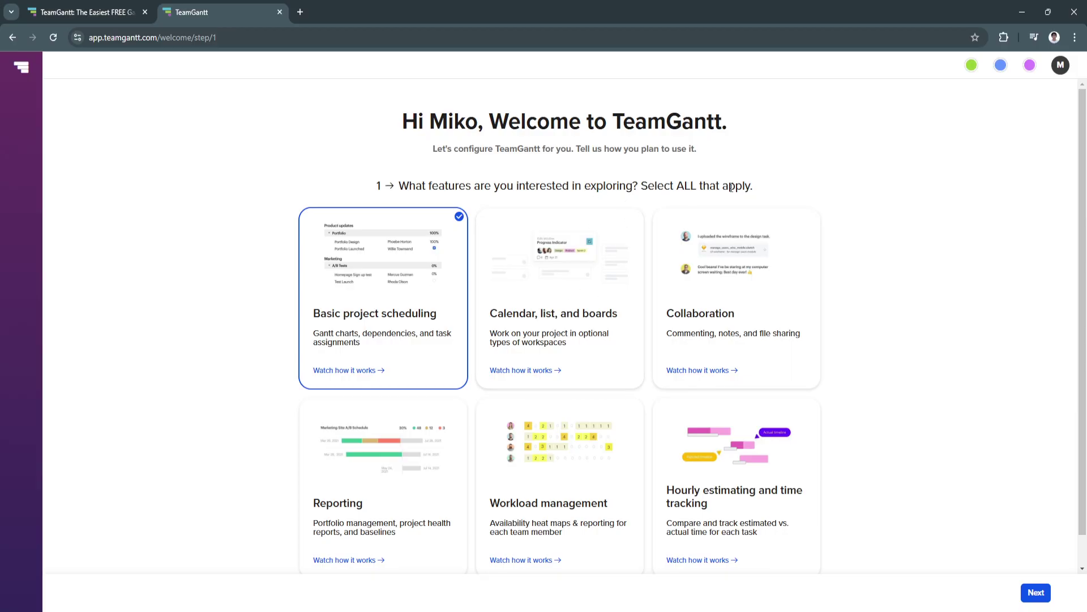
pyautogui.scroll(-1, 340, 317)
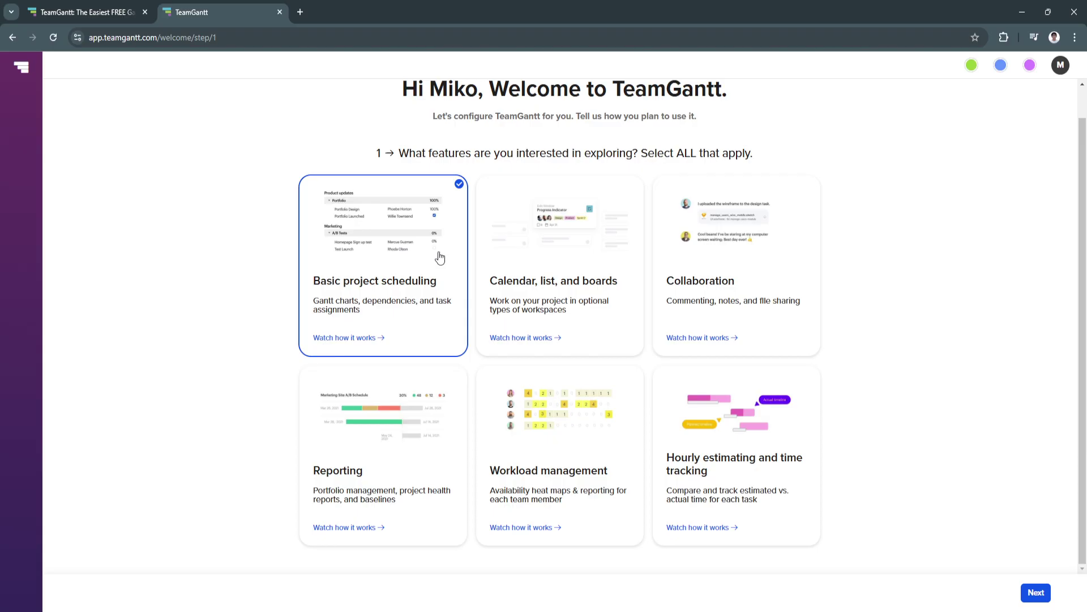
pyautogui.click(719, 258)
pyautogui.click(393, 461)
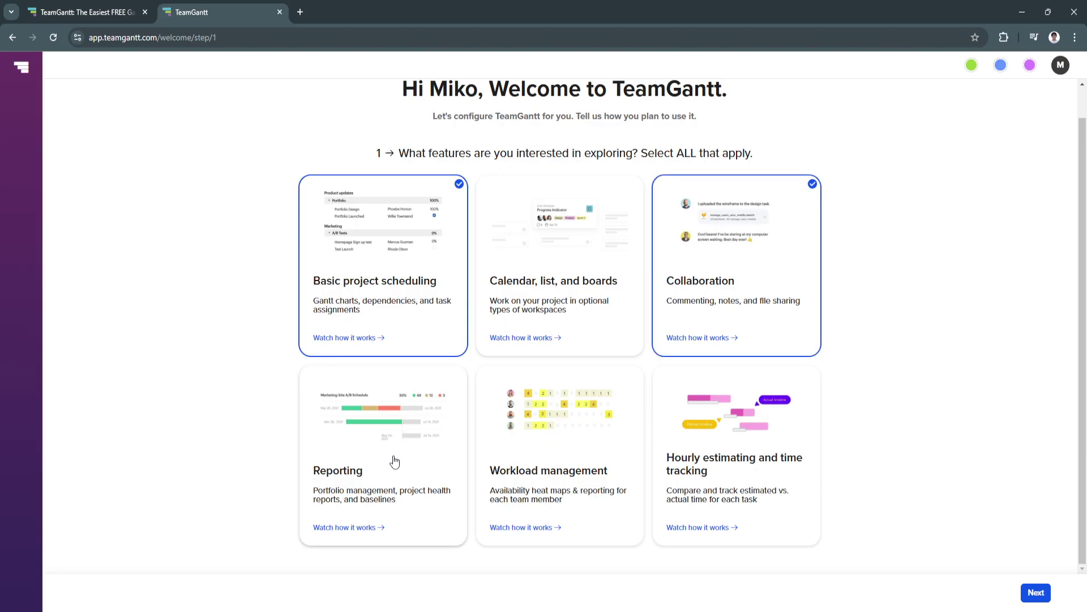
pyautogui.click(540, 441)
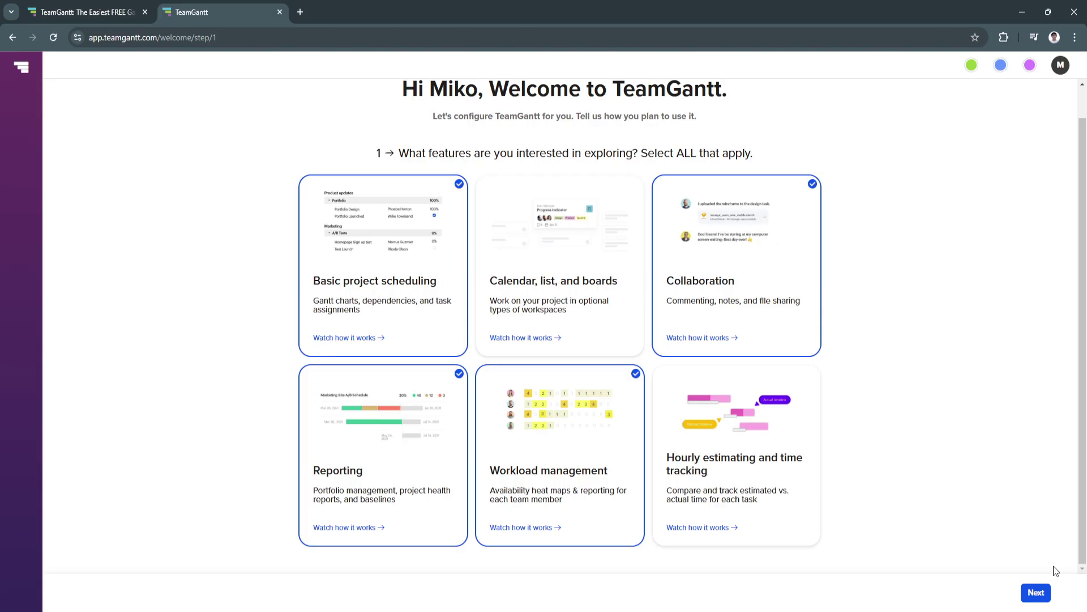
pyautogui.click(1036, 593)
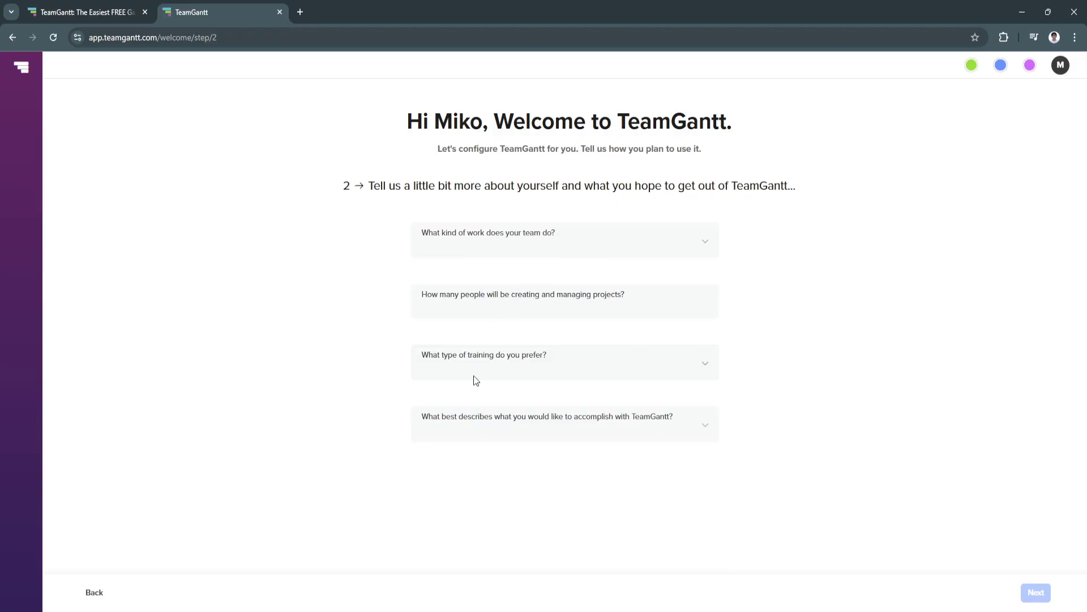
# Answer Marketing / PR, 5 people, Self-guided training and 'A basic Gantt chart for myself', then continue
pyautogui.click(535, 233)
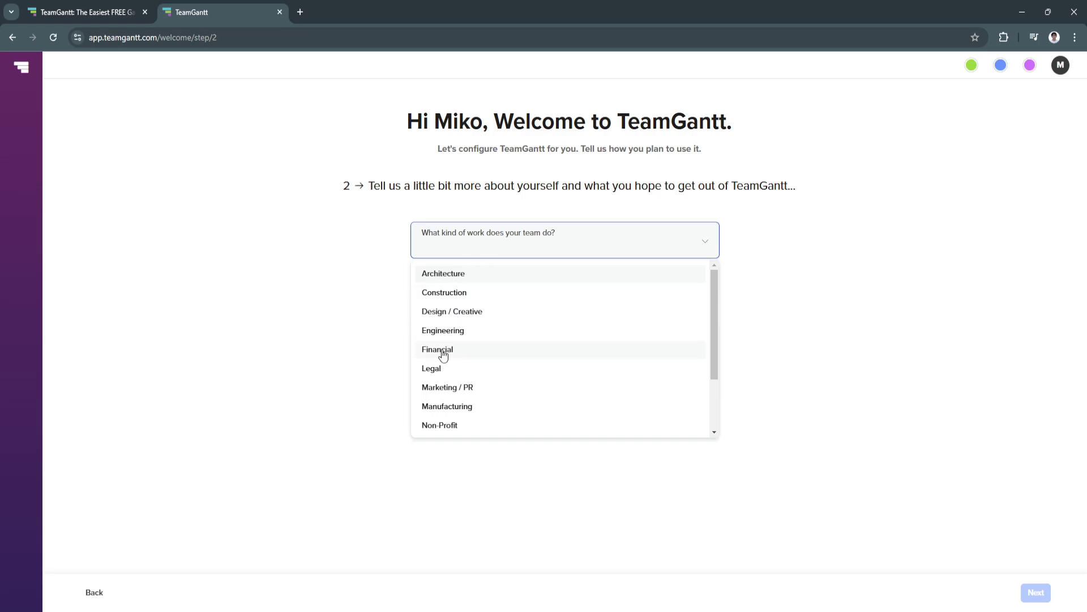
pyautogui.click(441, 389)
pyautogui.click(477, 305)
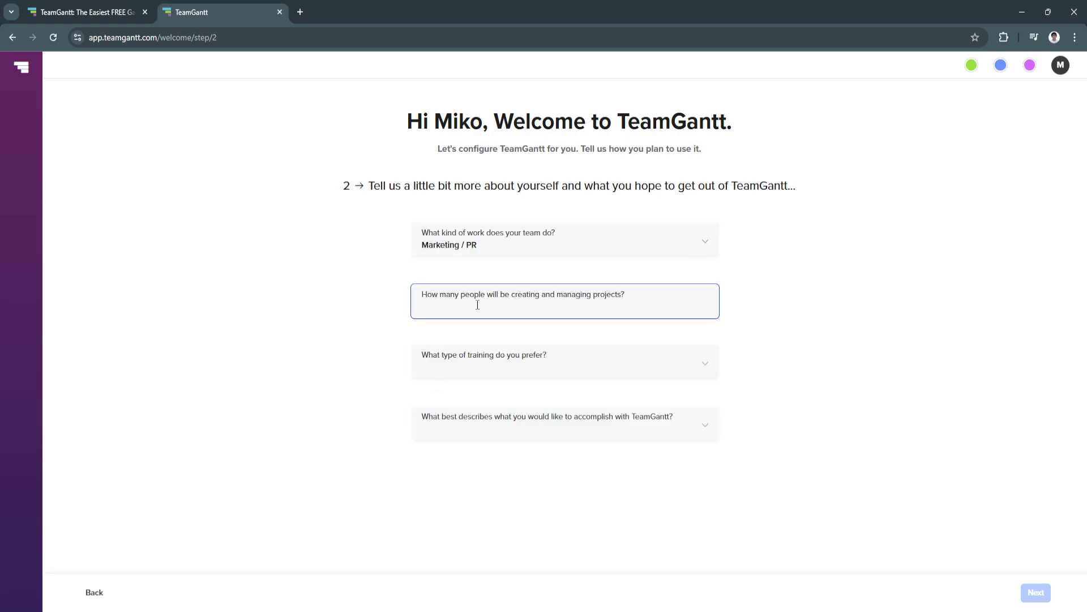
pyautogui.write('5')
pyautogui.click(468, 365)
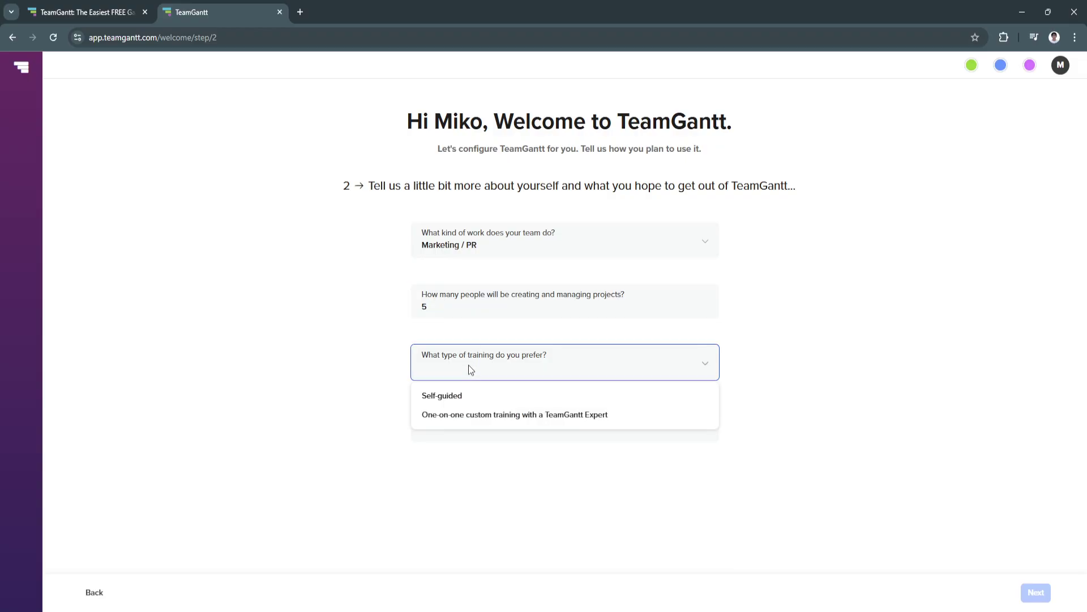
pyautogui.click(460, 396)
pyautogui.click(463, 421)
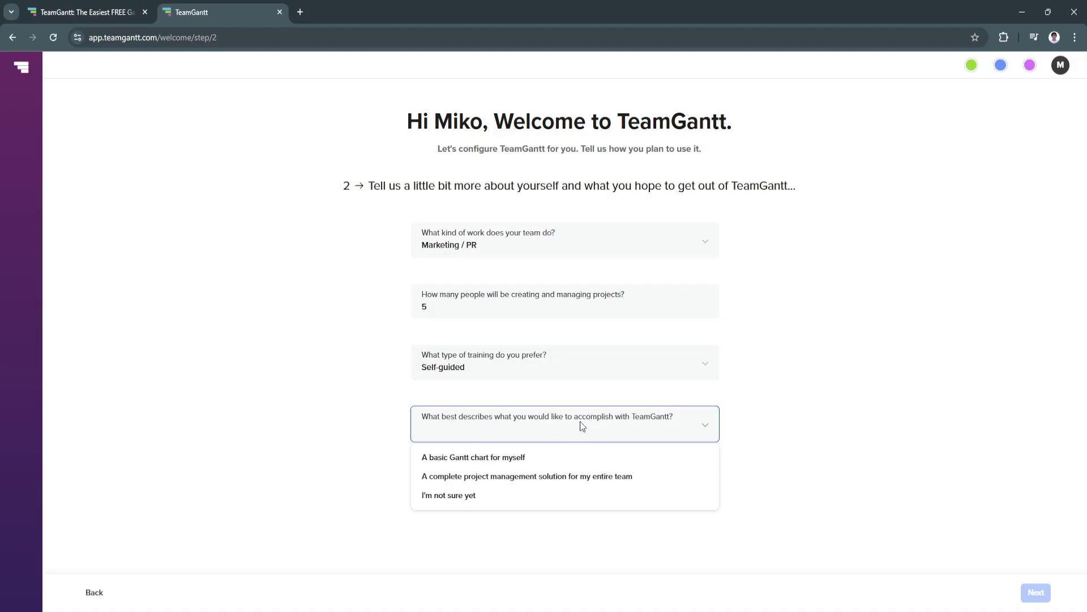
pyautogui.click(477, 458)
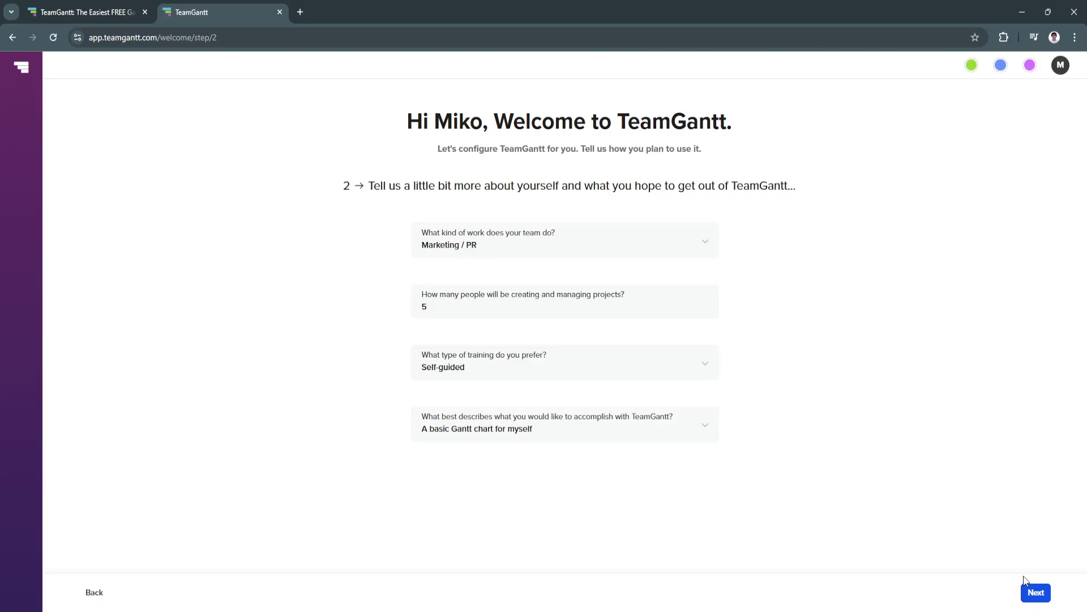
pyautogui.click(1036, 592)
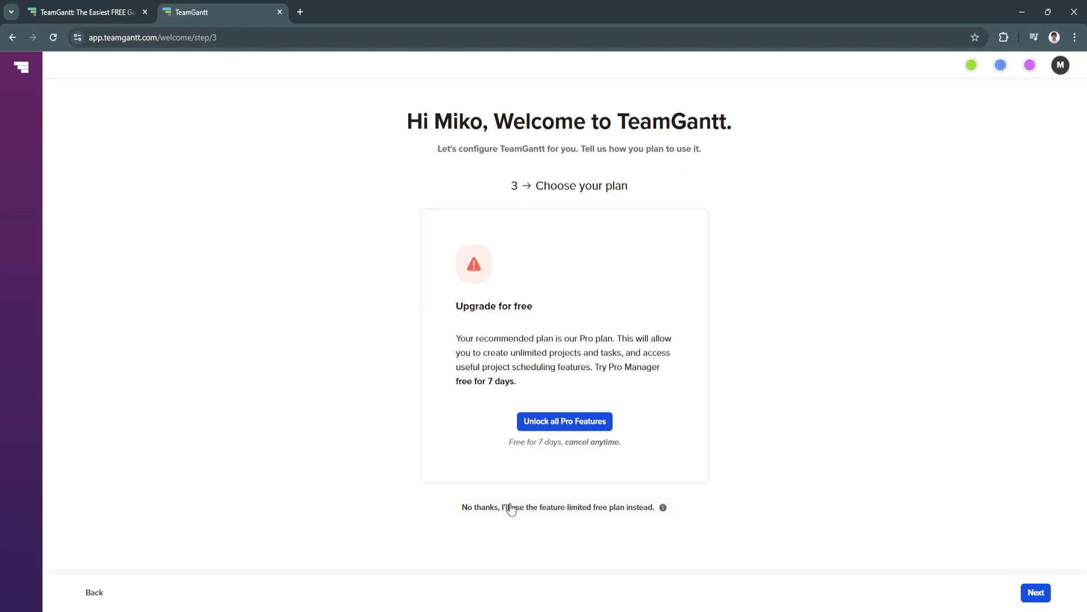
# Keep the free plan and create a blank Gantt project named TEST
pyautogui.click(491, 508)
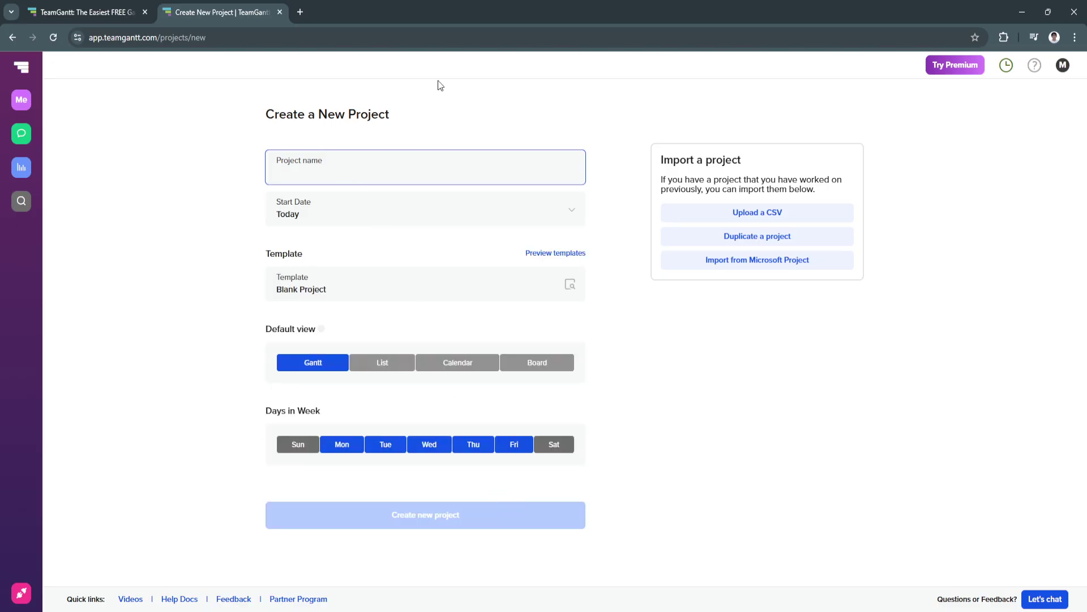
pyautogui.write('TEST')
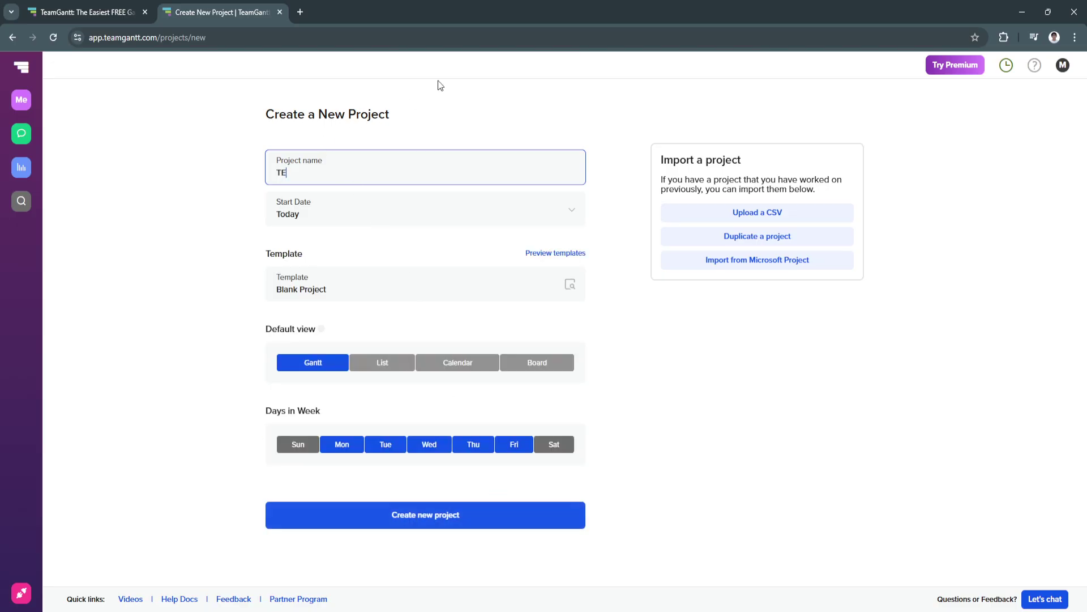
pyautogui.click(146, 268)
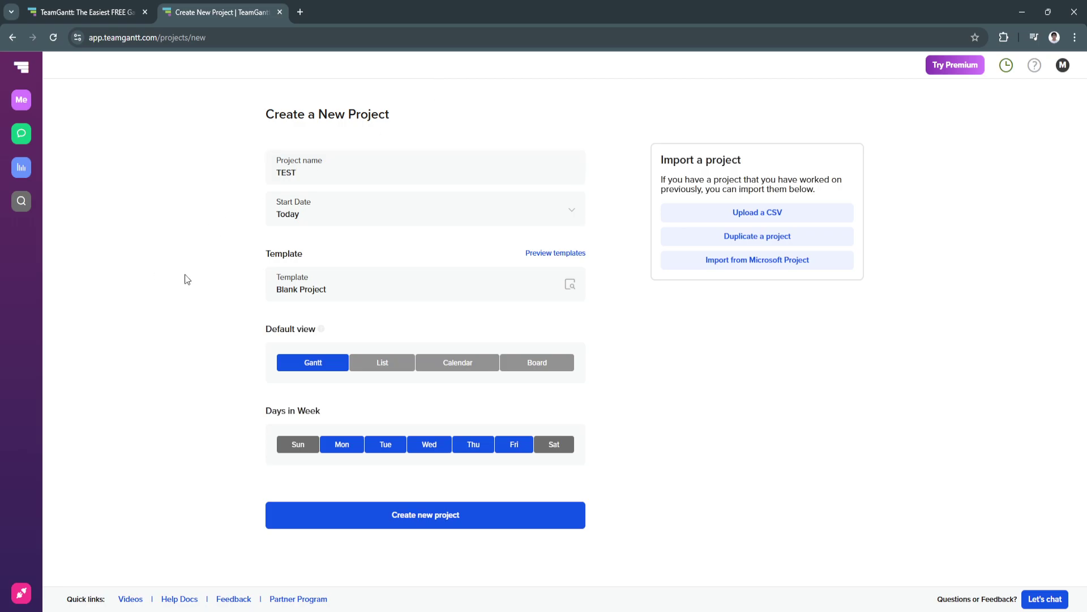
pyautogui.click(420, 513)
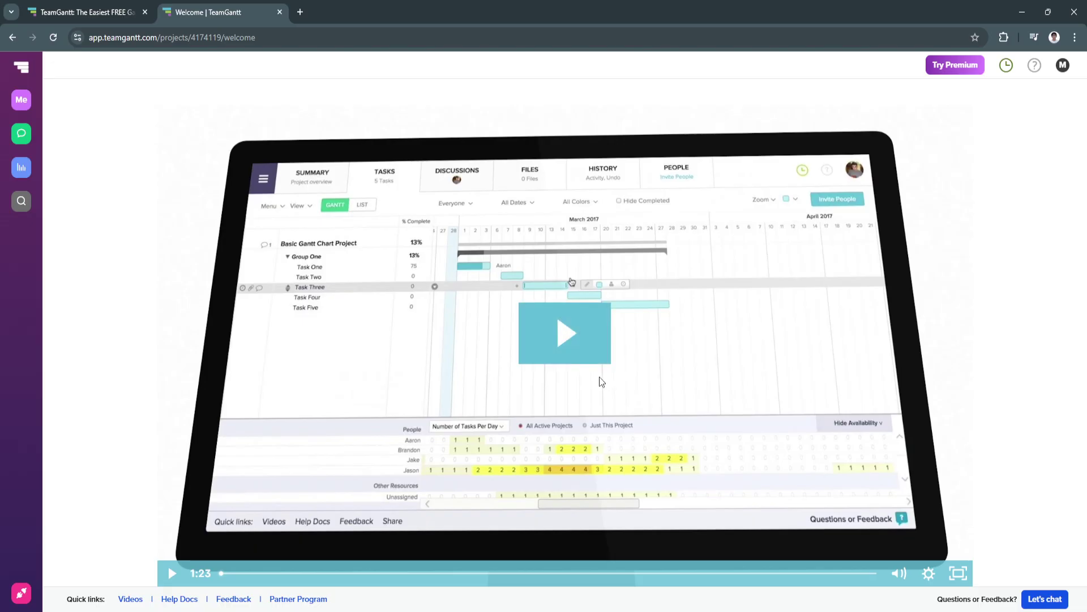
# Play the TEST welcome video briefly and pause it at about 0:02
pyautogui.click(572, 341)
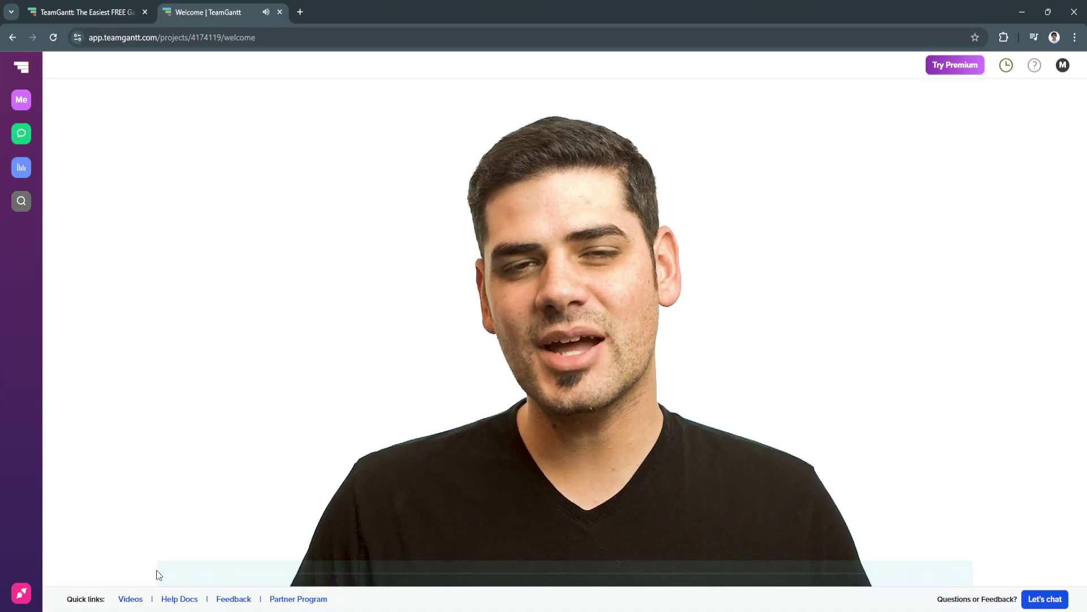
pyautogui.click(171, 573)
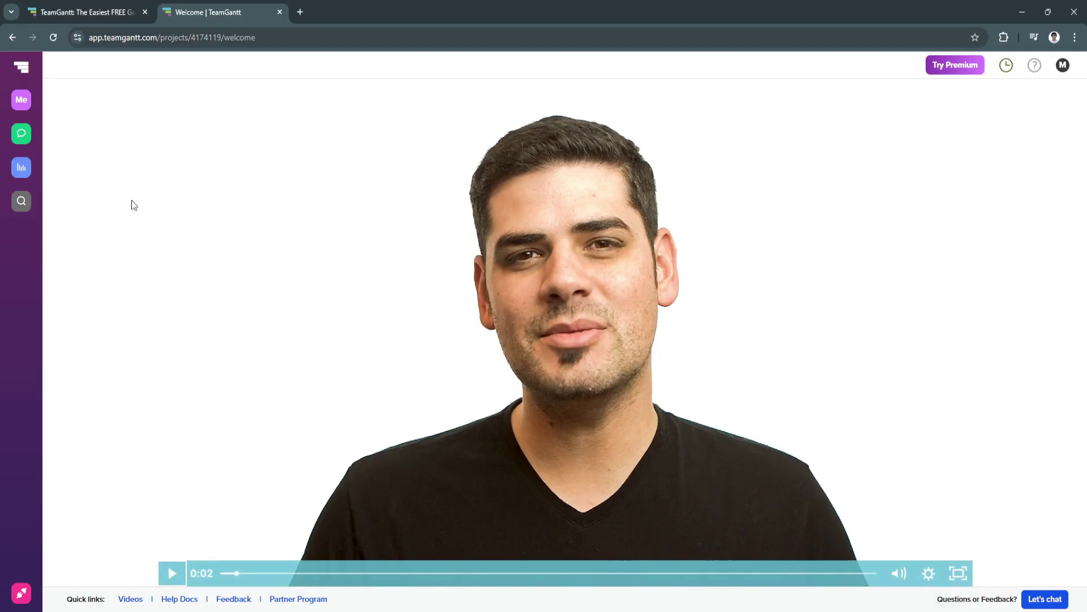
# Browse the Active, On Hold and Completed project lists and dismiss the new-project Pro offer
pyautogui.moveTo(16, 102)
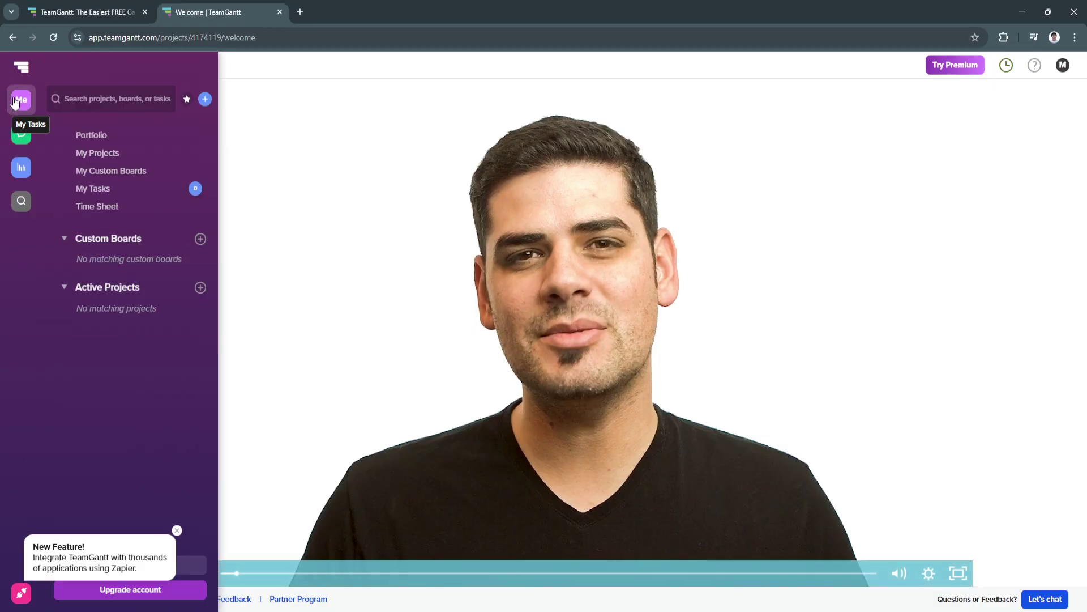
pyautogui.click(21, 66)
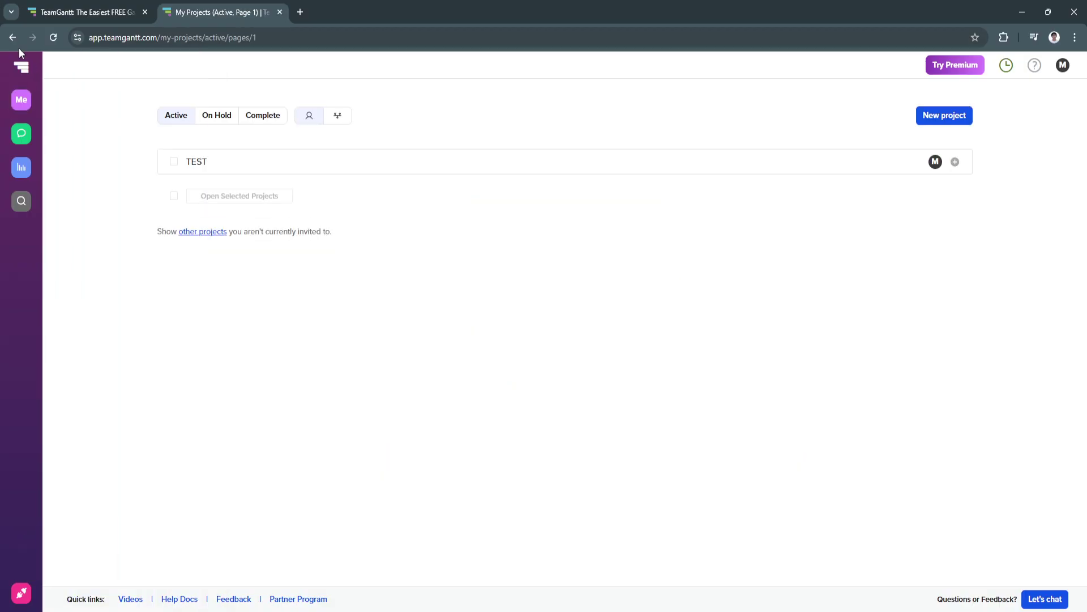
pyautogui.moveTo(517, 155)
pyautogui.click(207, 116)
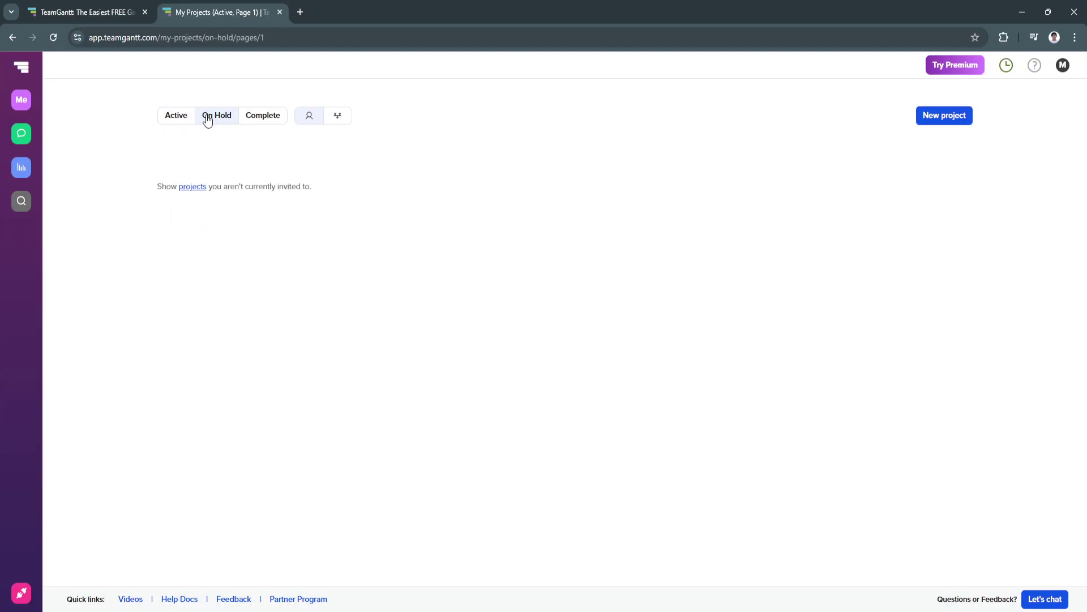
pyautogui.click(255, 117)
pyautogui.click(185, 119)
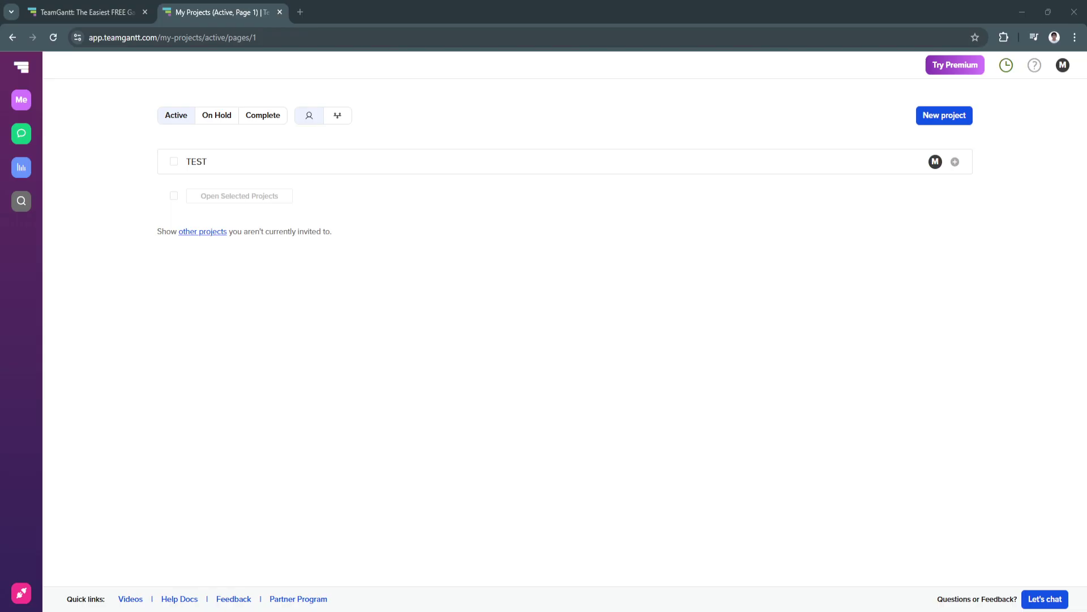
pyautogui.click(933, 119)
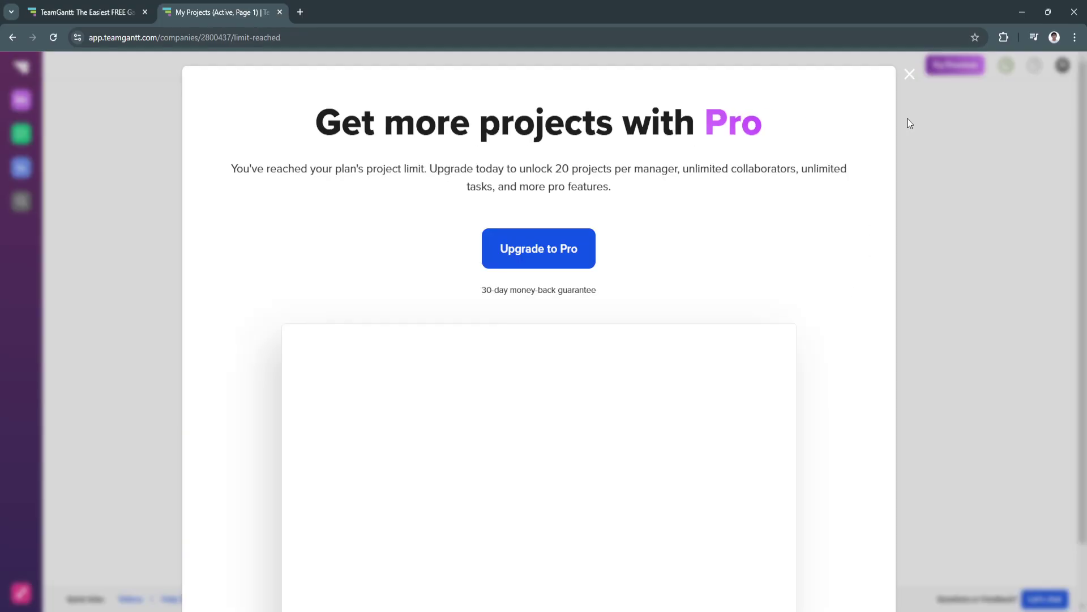
pyautogui.click(909, 75)
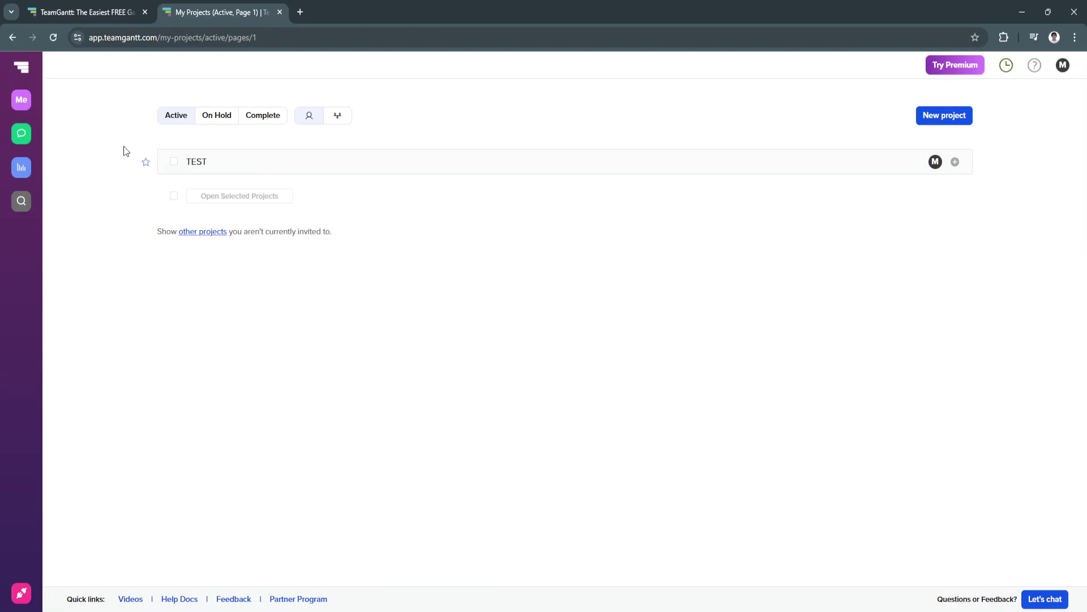
# Visit My Tasks, then return to the My Projects list
pyautogui.click(21, 100)
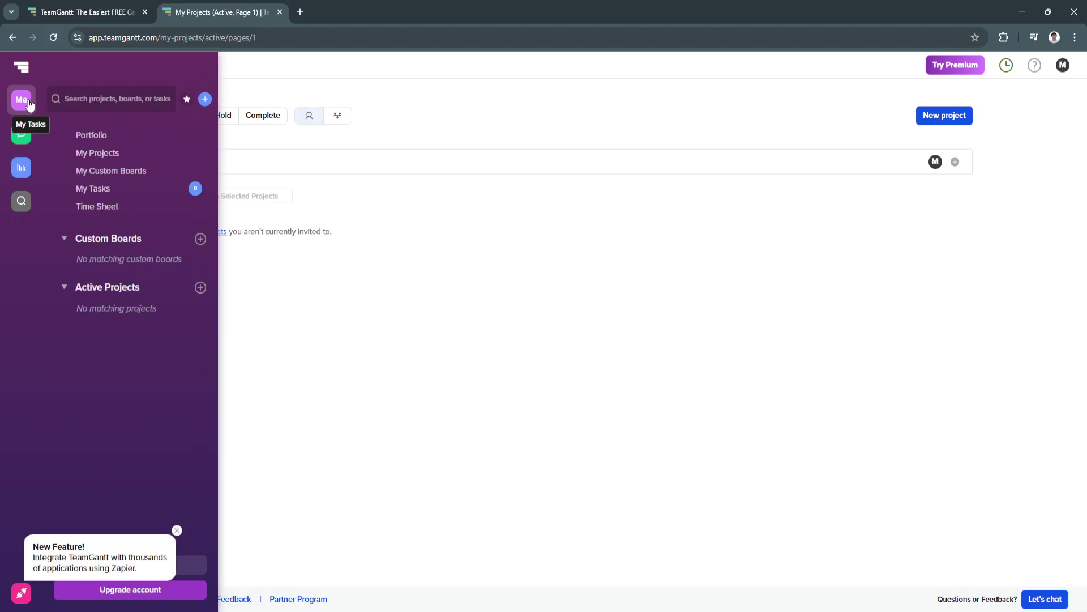
pyautogui.click(25, 102)
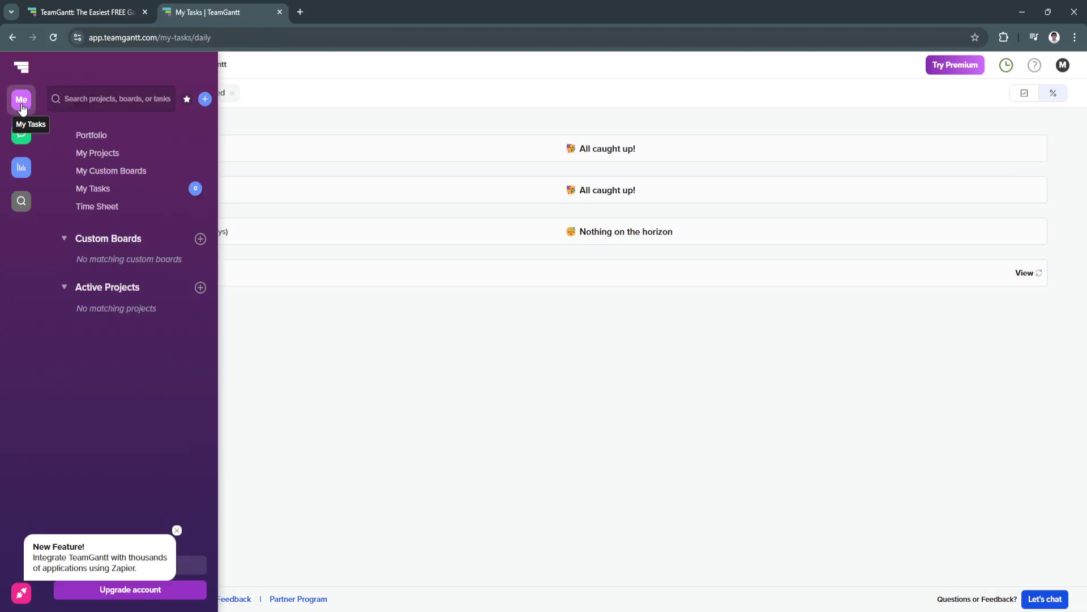
pyautogui.click(22, 101)
pyautogui.moveTo(26, 101)
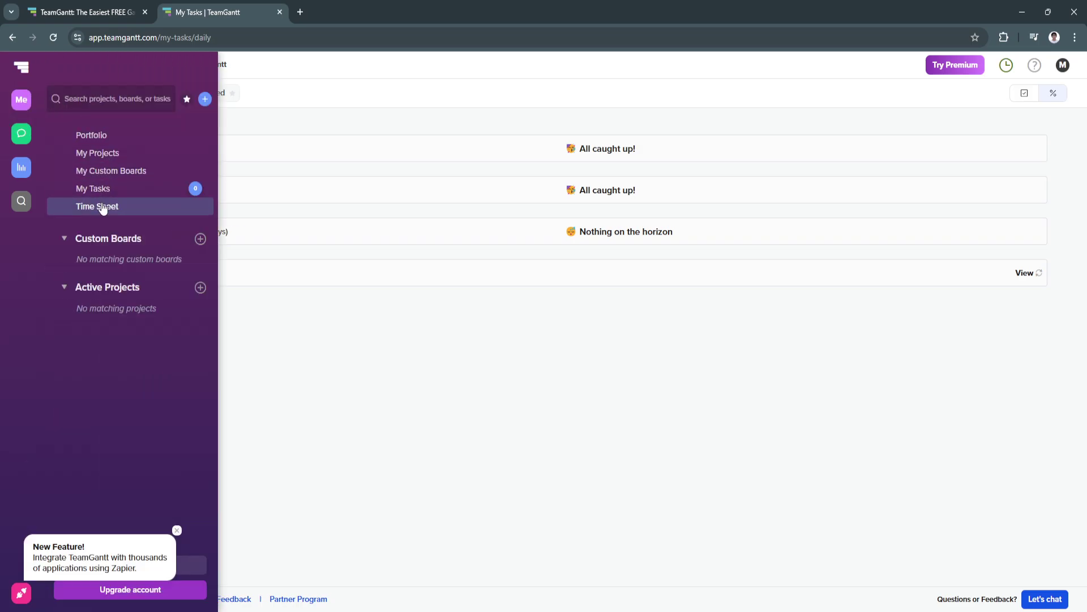
pyautogui.click(21, 68)
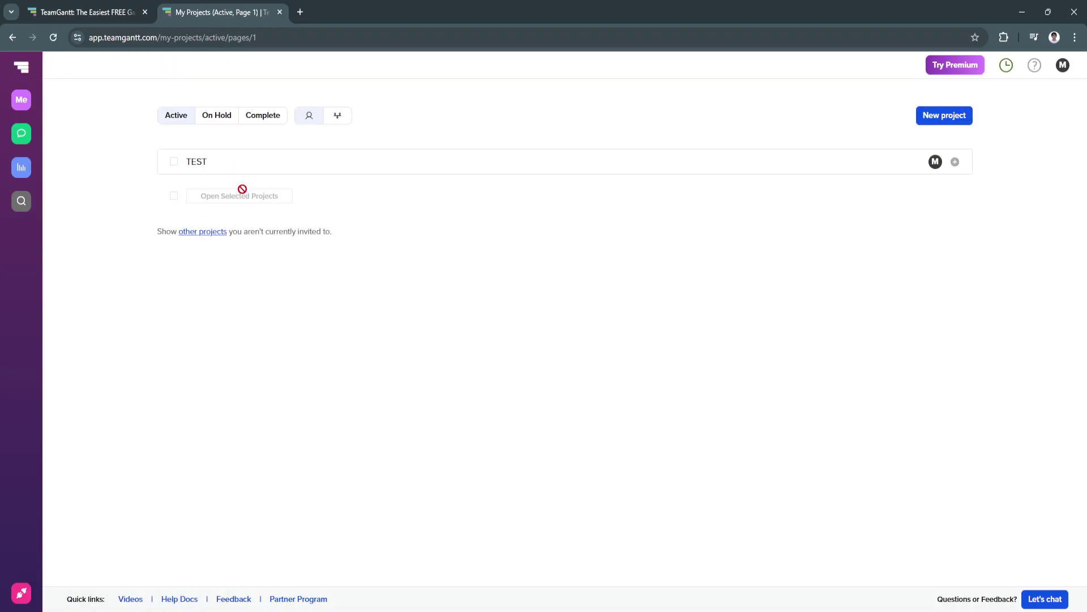
# Open TEST's Gantt chart and close the getting-started videos popup and Personalized Videos panel
pyautogui.click(263, 161)
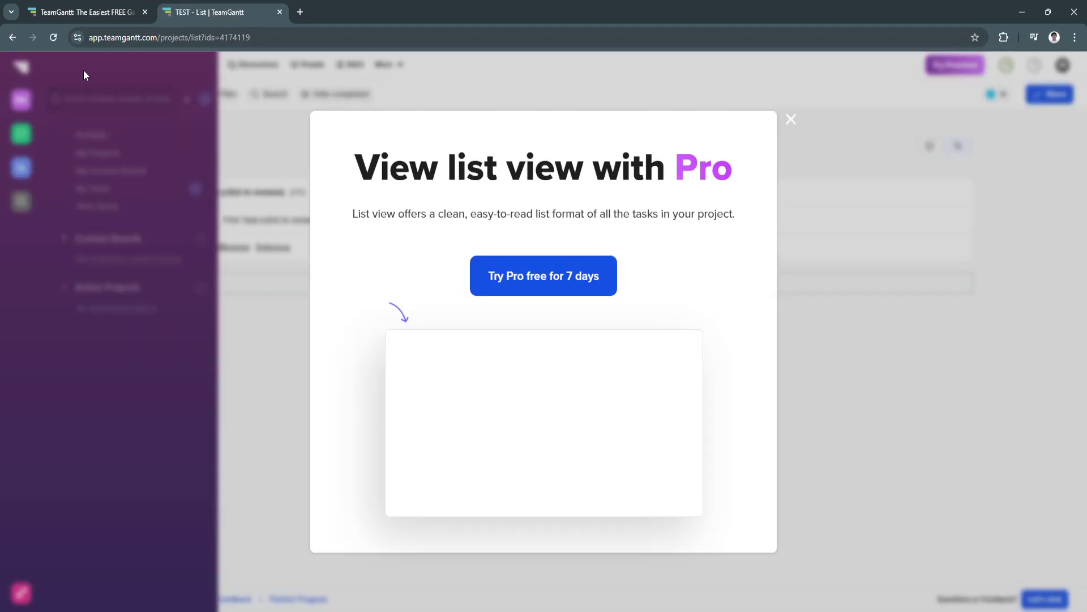
pyautogui.click(792, 120)
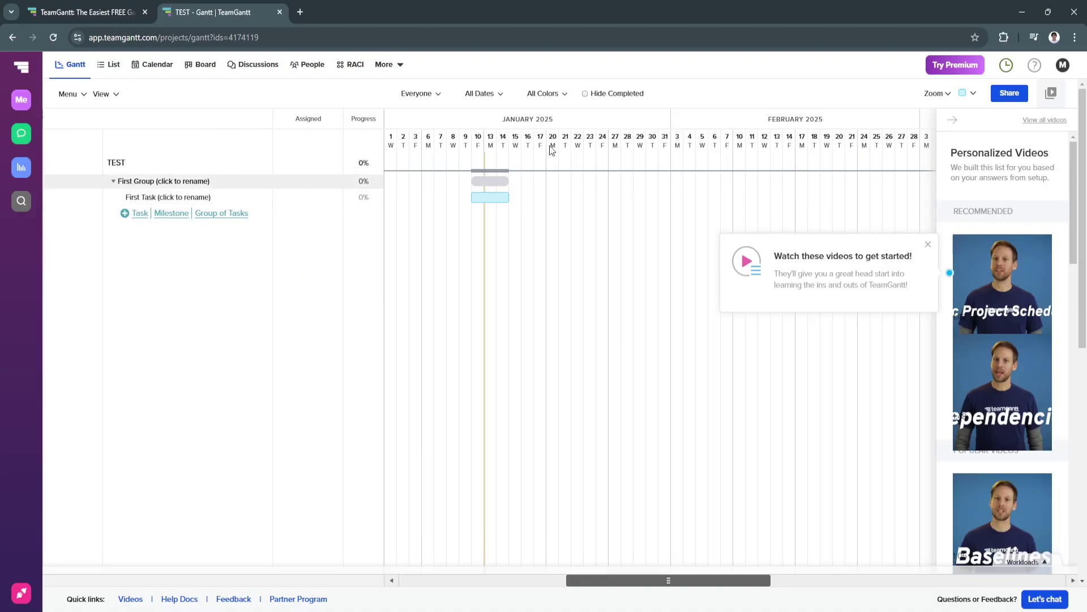
pyautogui.click(927, 245)
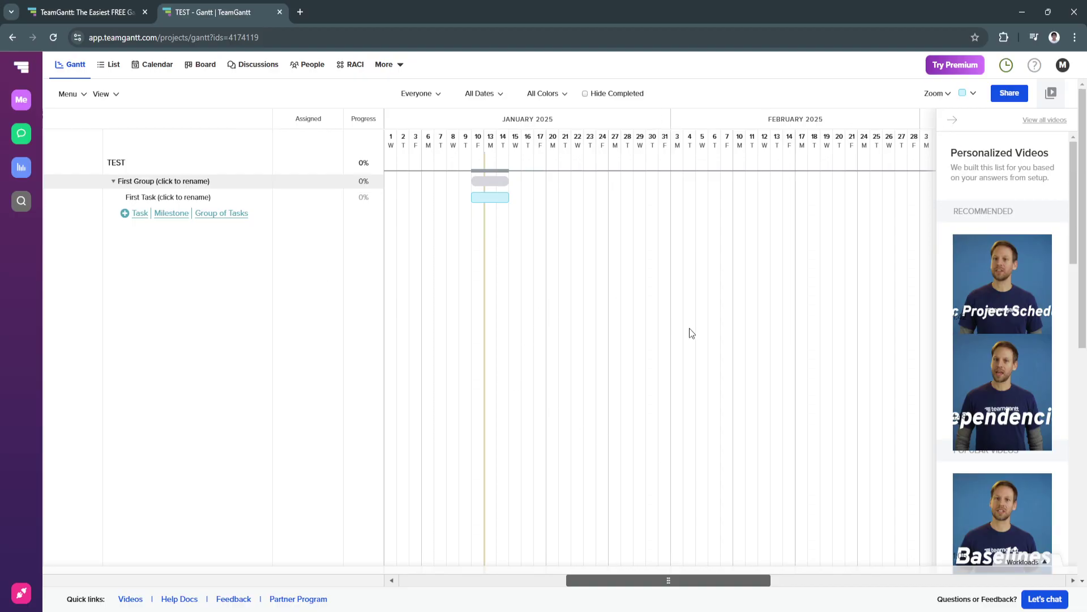
pyautogui.click(955, 122)
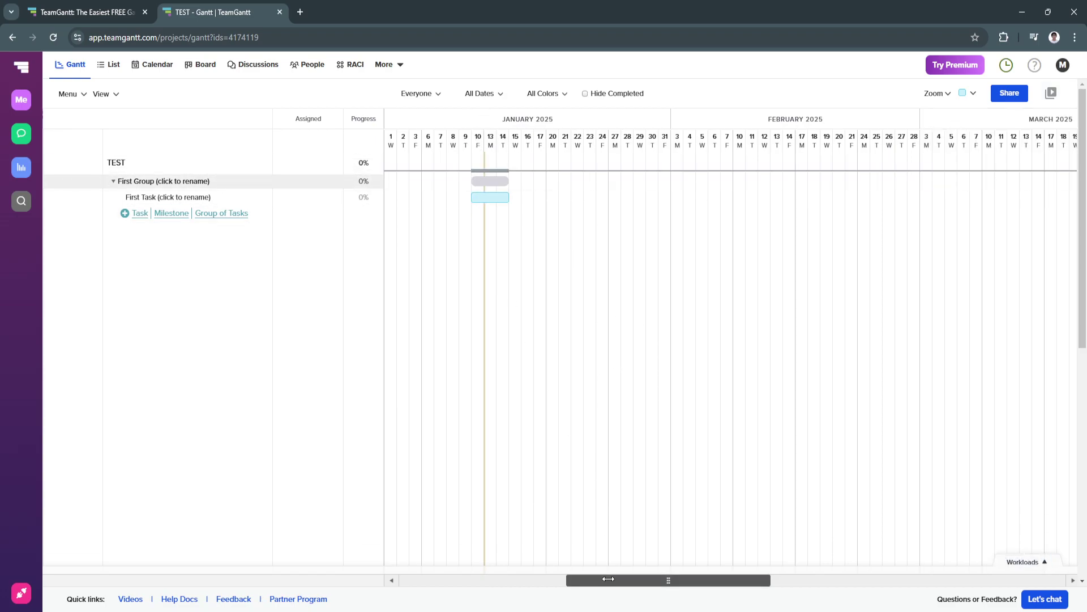
pyautogui.moveTo(608, 578)
pyautogui.mouseDown()
pyautogui.moveTo(681, 579)
pyautogui.moveTo(589, 577)
pyautogui.mouseUp()
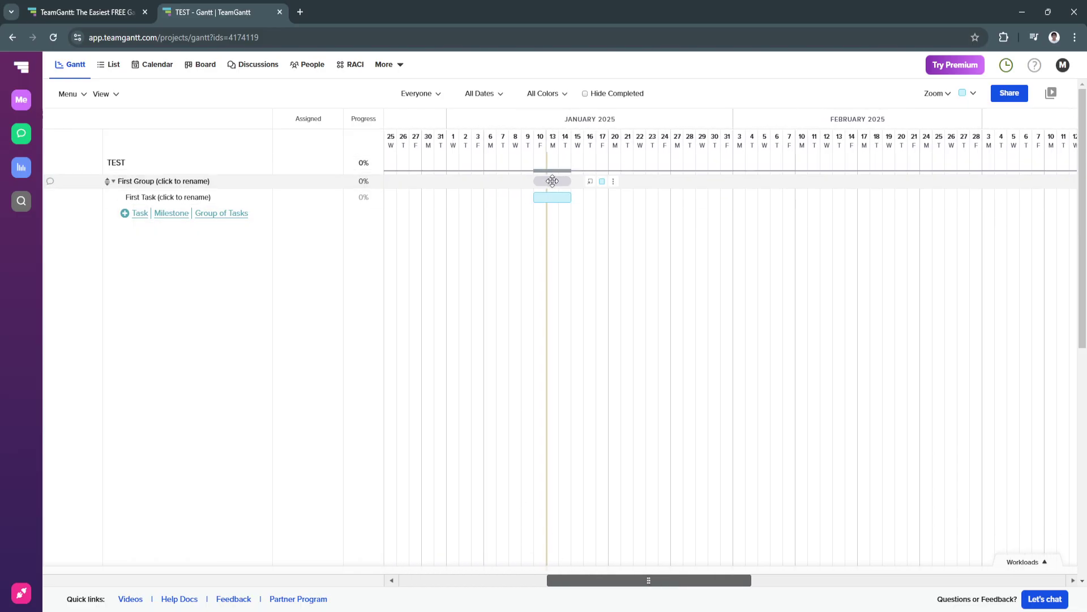
pyautogui.moveTo(553, 181)
pyautogui.mouseDown()
pyautogui.moveTo(556, 211)
pyautogui.moveTo(555, 187)
pyautogui.mouseUp()
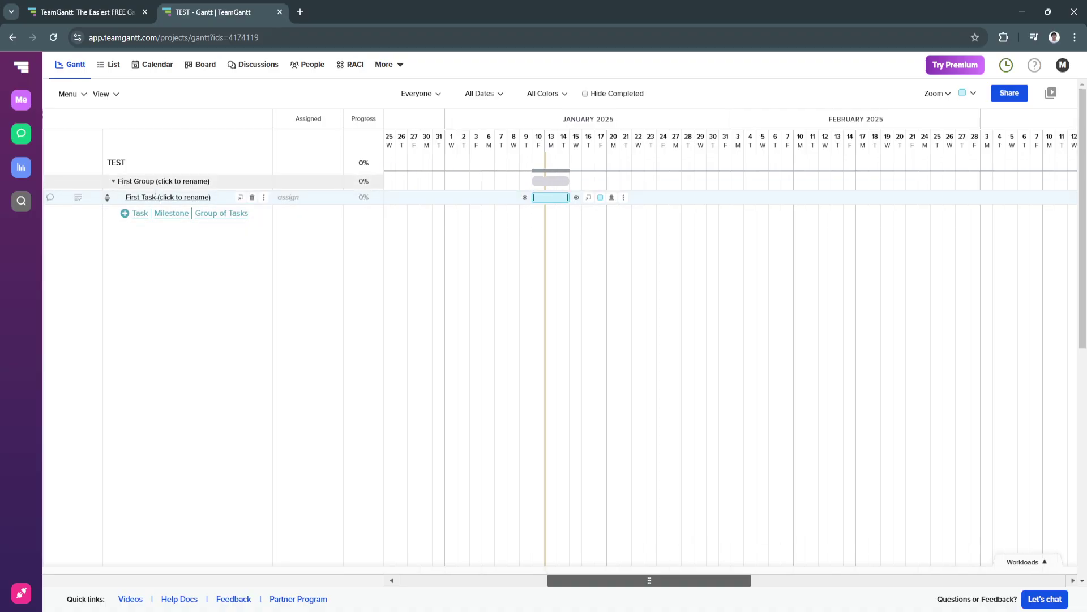
# Rename First Group to GROUP 1
pyautogui.click(174, 181)
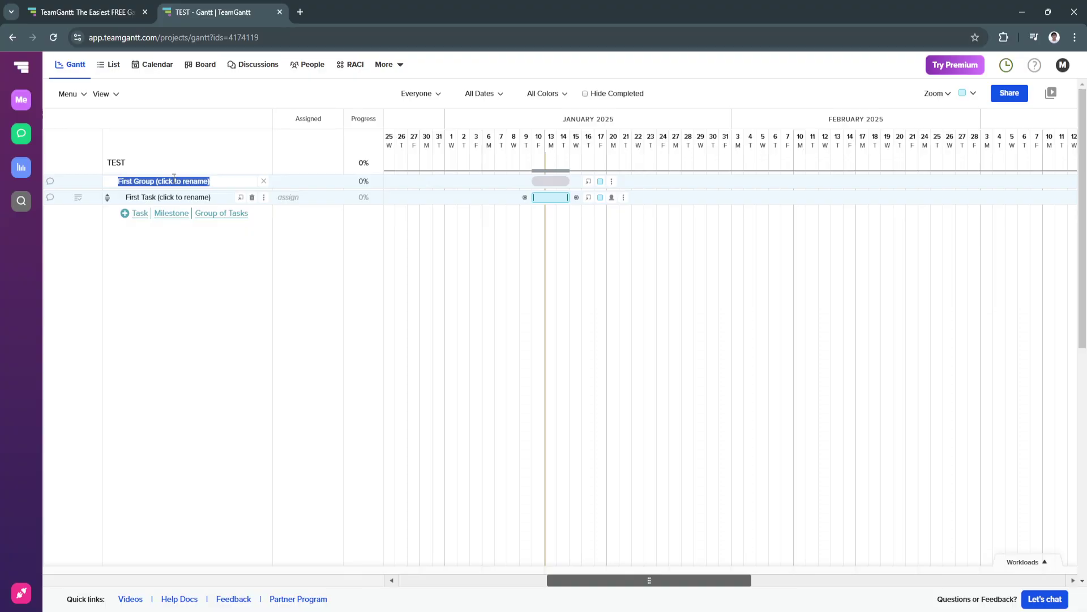
pyautogui.write('GROUP 1')
pyautogui.press('Return')
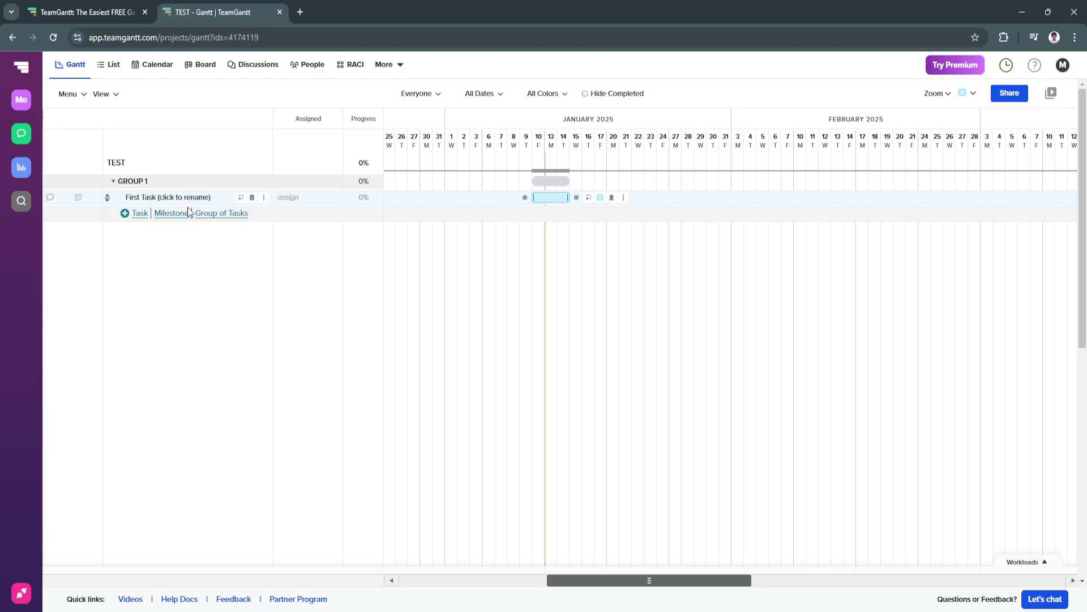
# Edit the First Task name, deleting the stray characters so it stays First Task
pyautogui.click(185, 196)
pyautogui.write('ON')
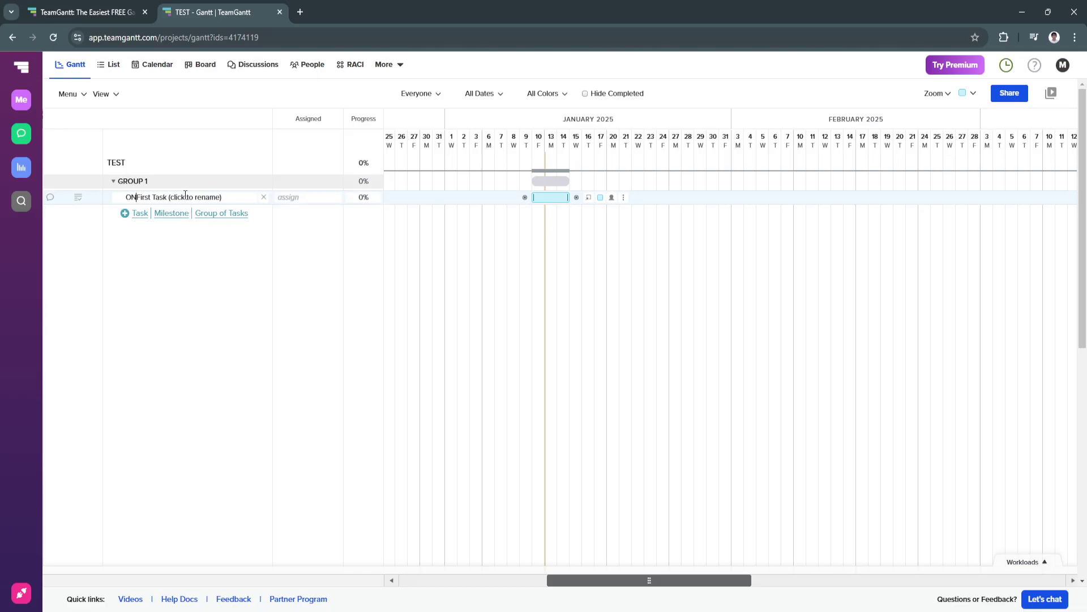
pyautogui.press('BackSpace')
pyautogui.press('BackSpace')
pyautogui.write('sx')
pyautogui.press('BackSpace')
pyautogui.press('BackSpace')
pyautogui.press('BackSpace')
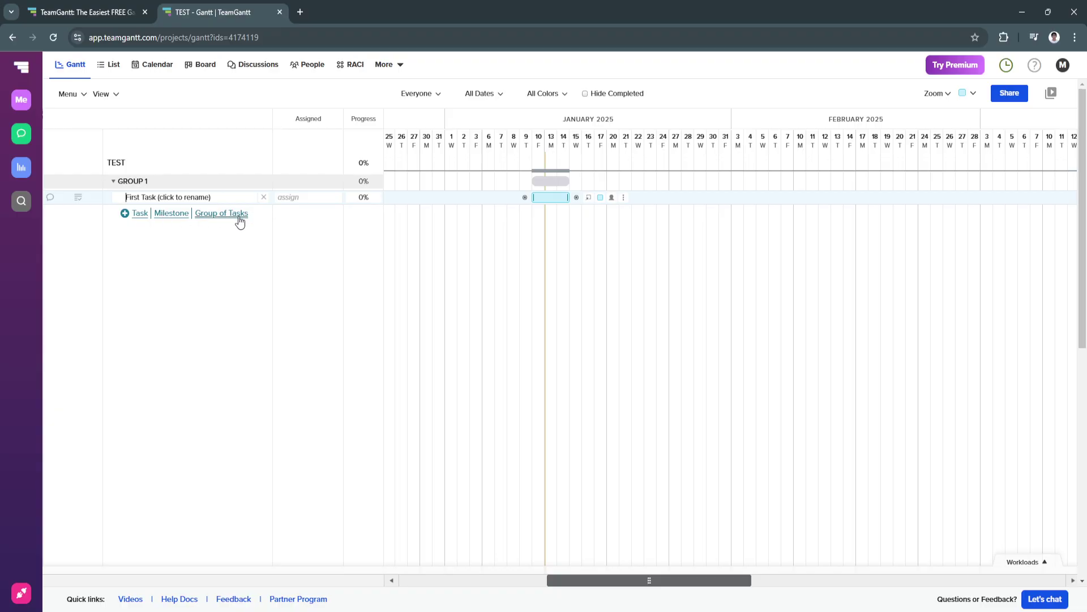
# Add an Onboarding task under GROUP 1 and drag its bar to January 16–20
pyautogui.click(139, 215)
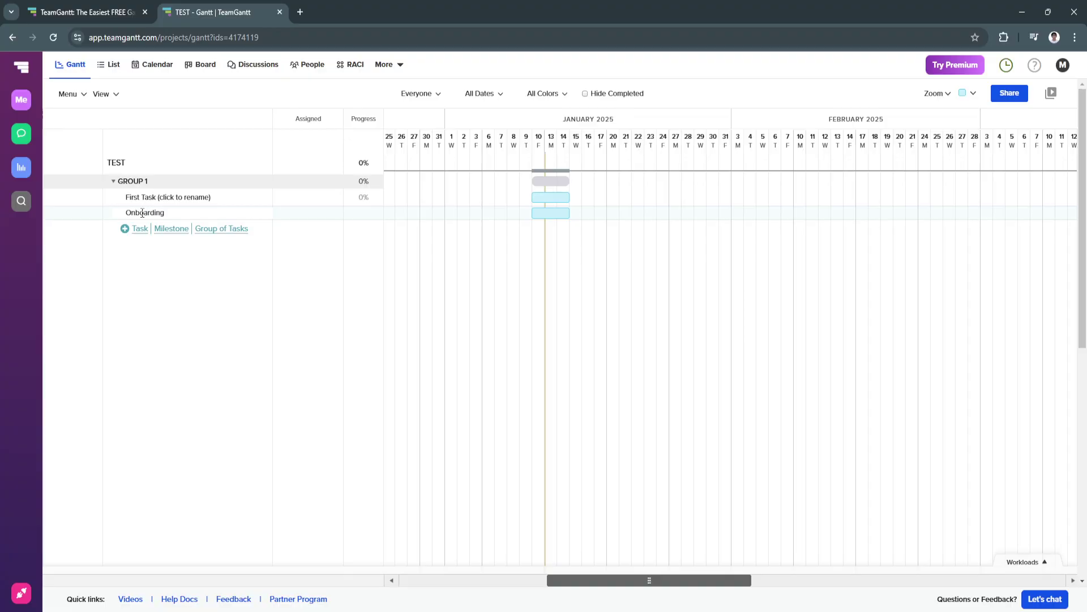
pyautogui.click(163, 245)
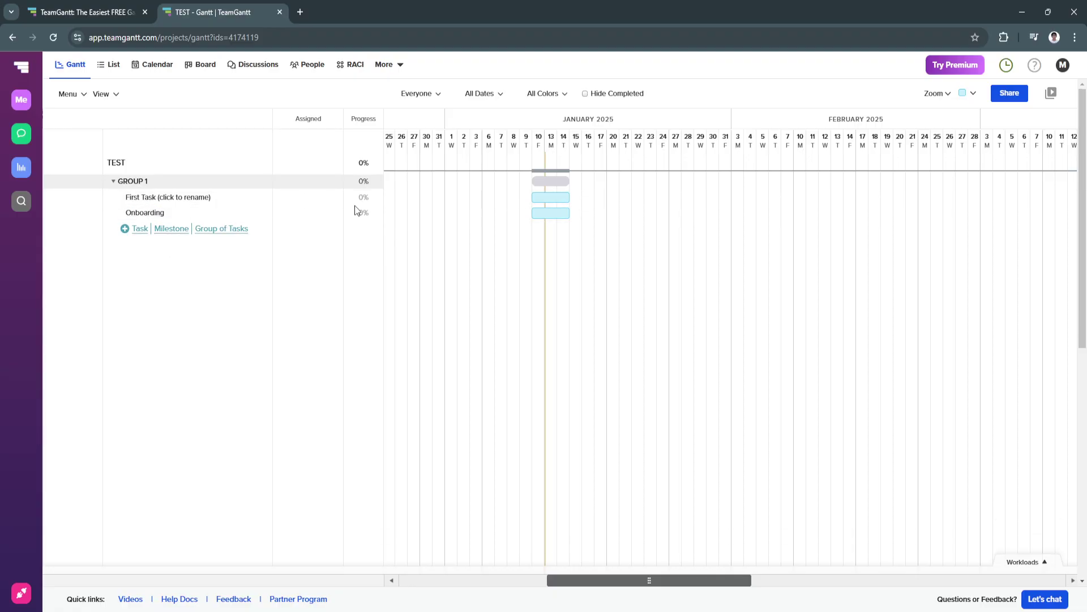
pyautogui.moveTo(602, 216)
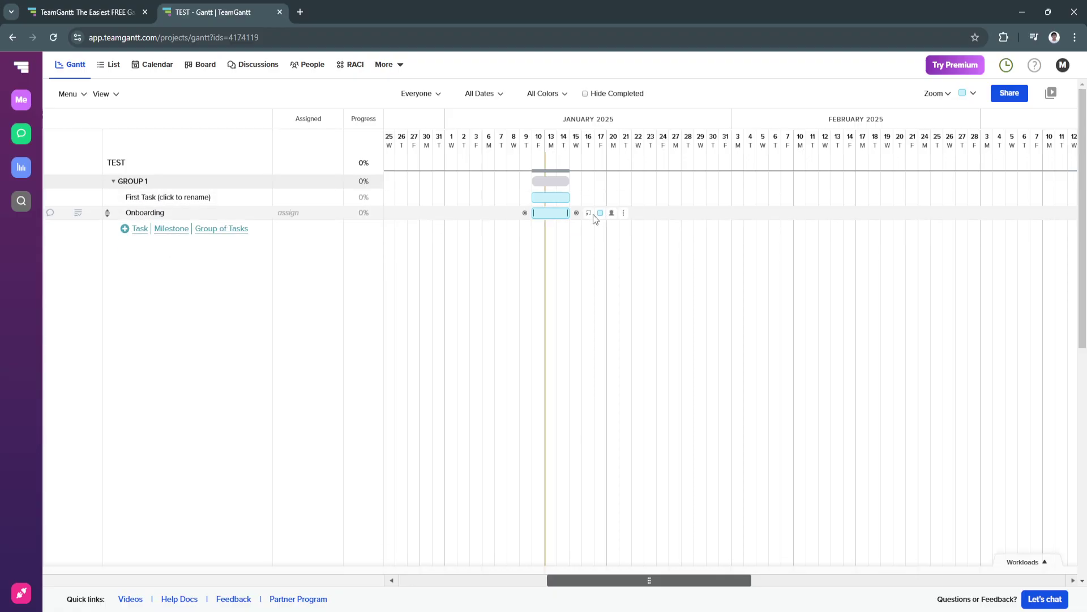
pyautogui.moveTo(535, 213); pyautogui.dragTo(602, 212)
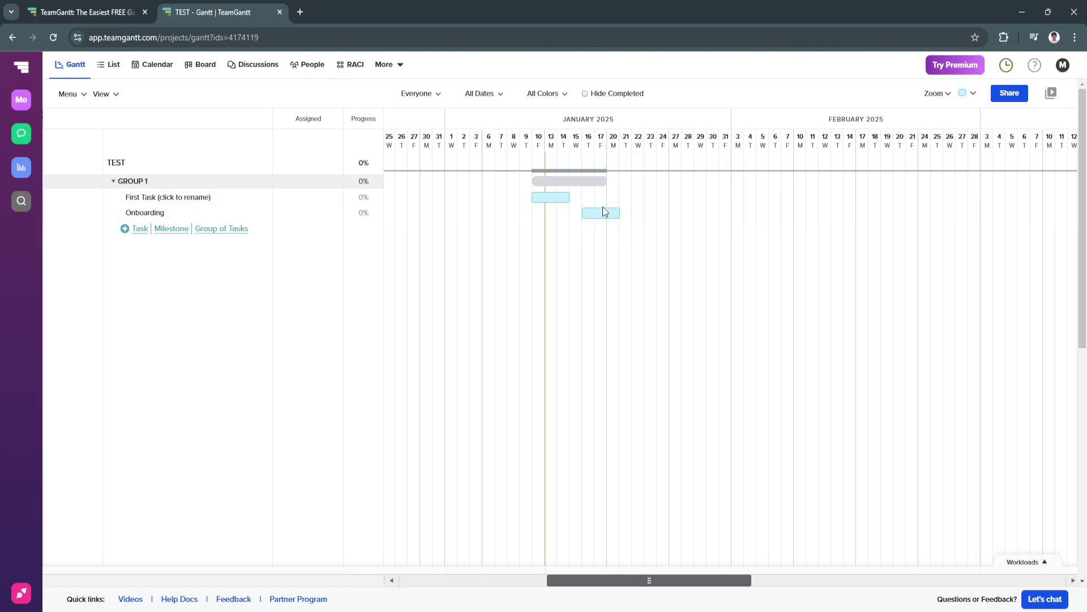
pyautogui.click(627, 213)
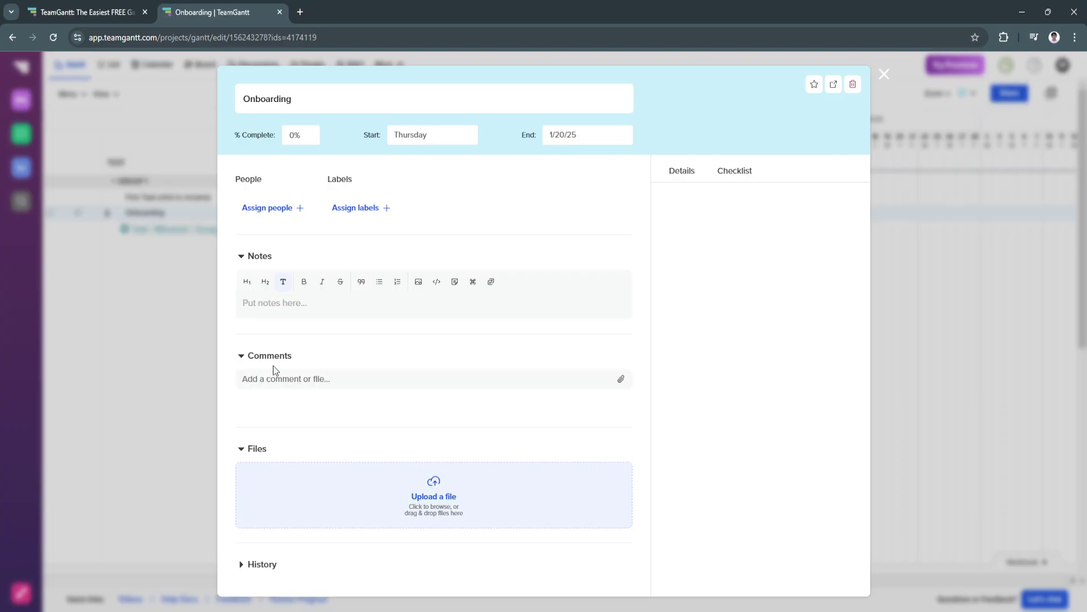
pyautogui.click(885, 74)
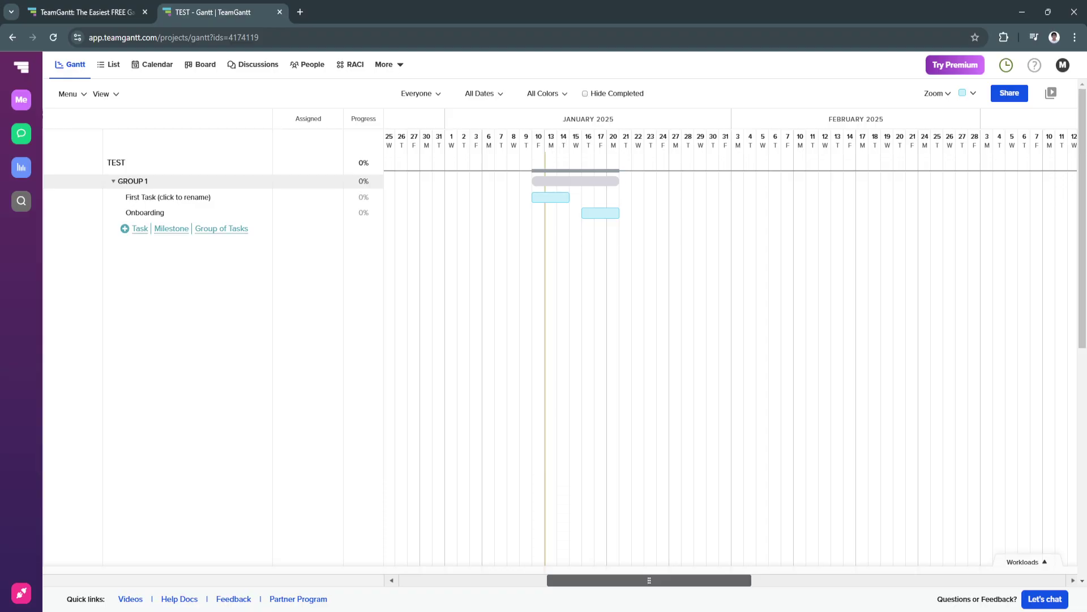
pyautogui.click(116, 65)
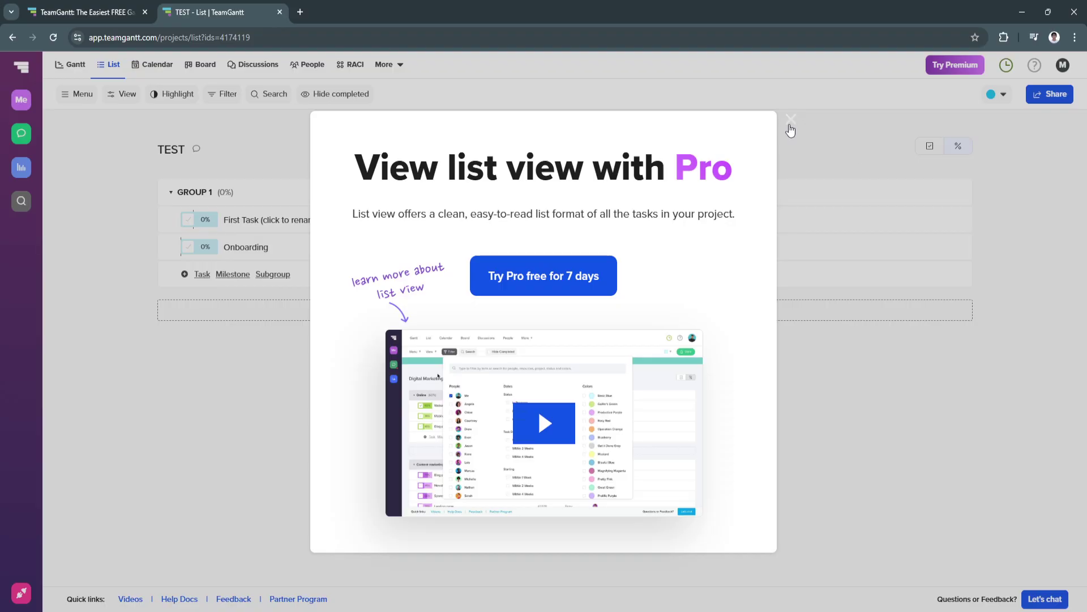
pyautogui.click(791, 120)
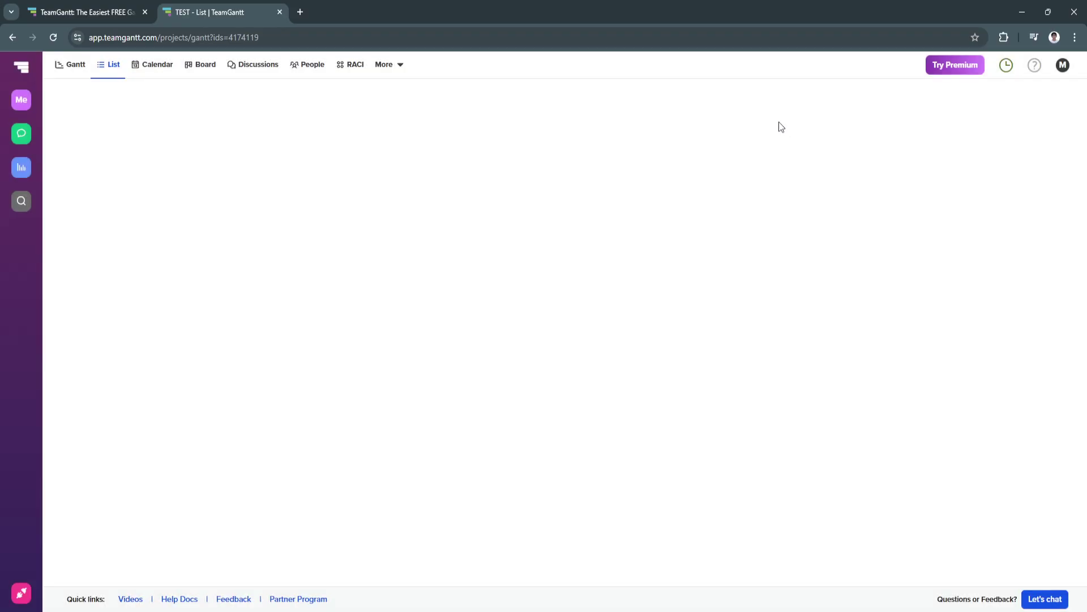
pyautogui.click(107, 69)
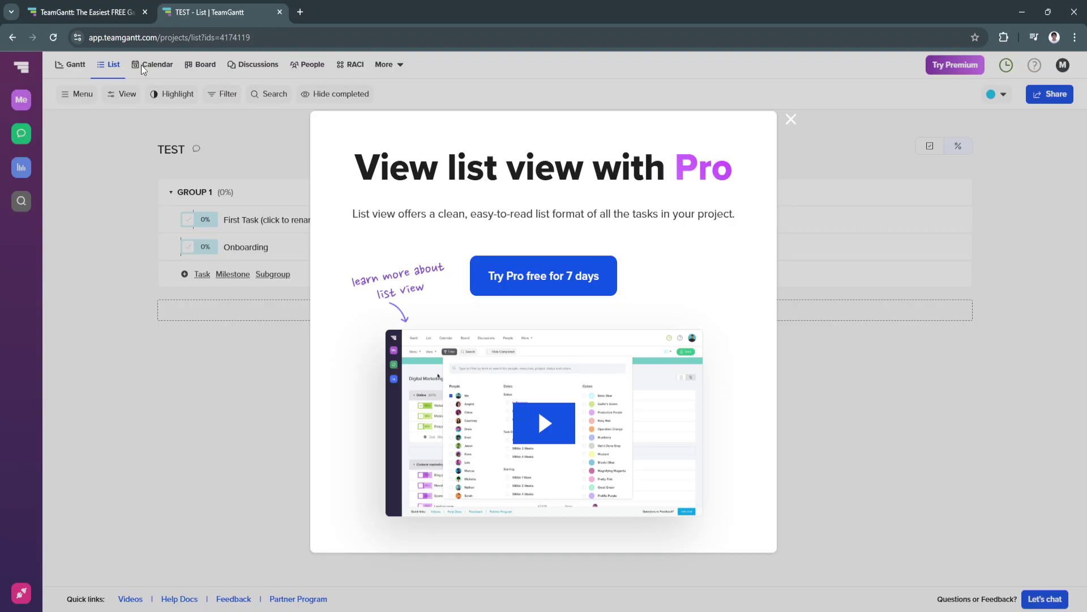
pyautogui.click(788, 121)
pyautogui.click(156, 66)
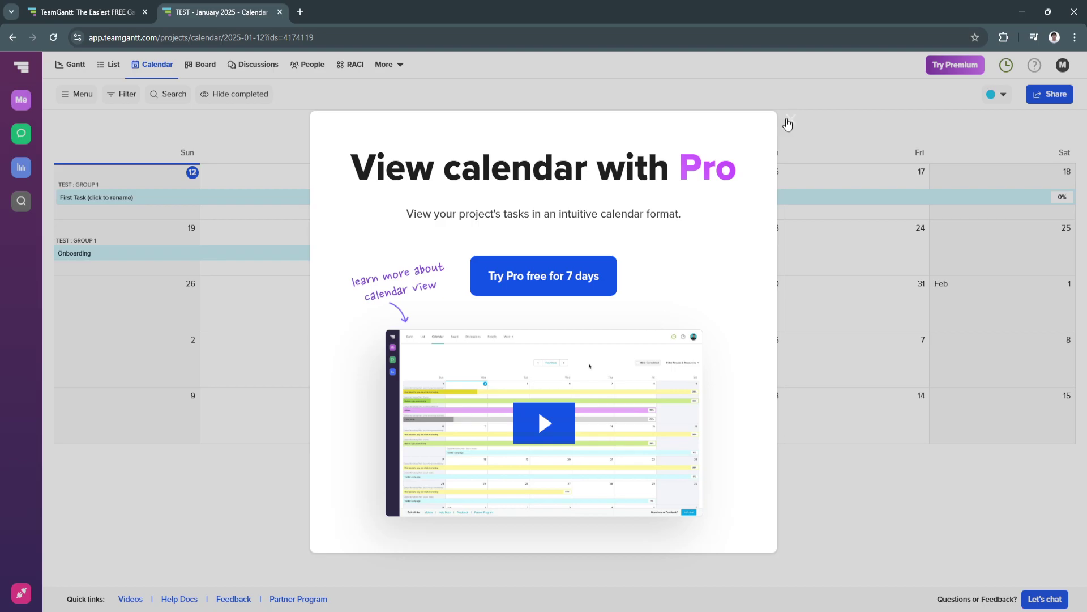
pyautogui.click(790, 120)
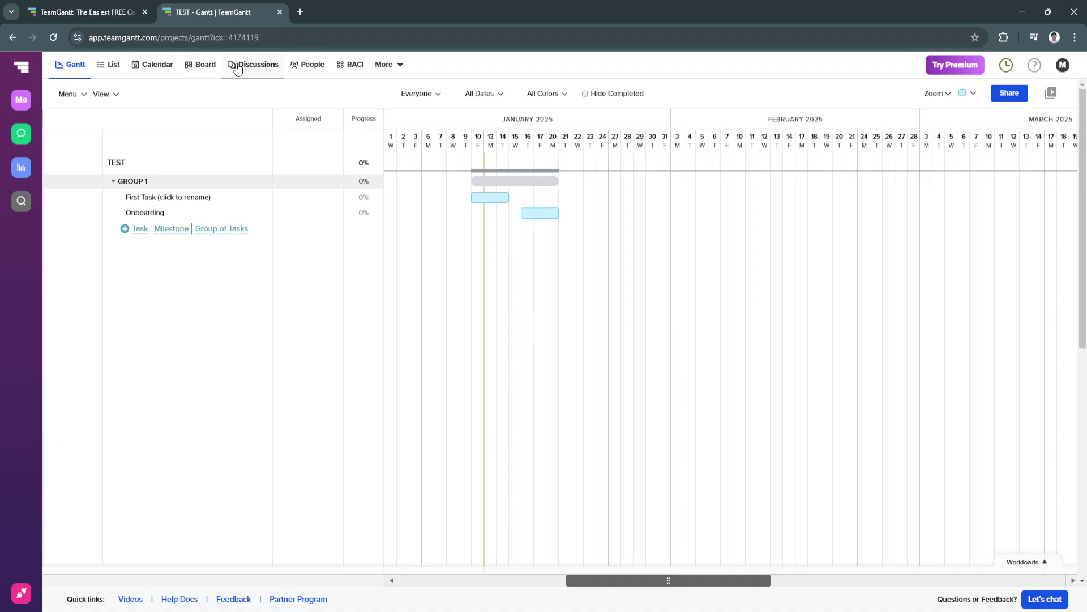
# Visit the Discussions page and dismiss its 'Manage discussions with Pro' offer
pyautogui.click(21, 99)
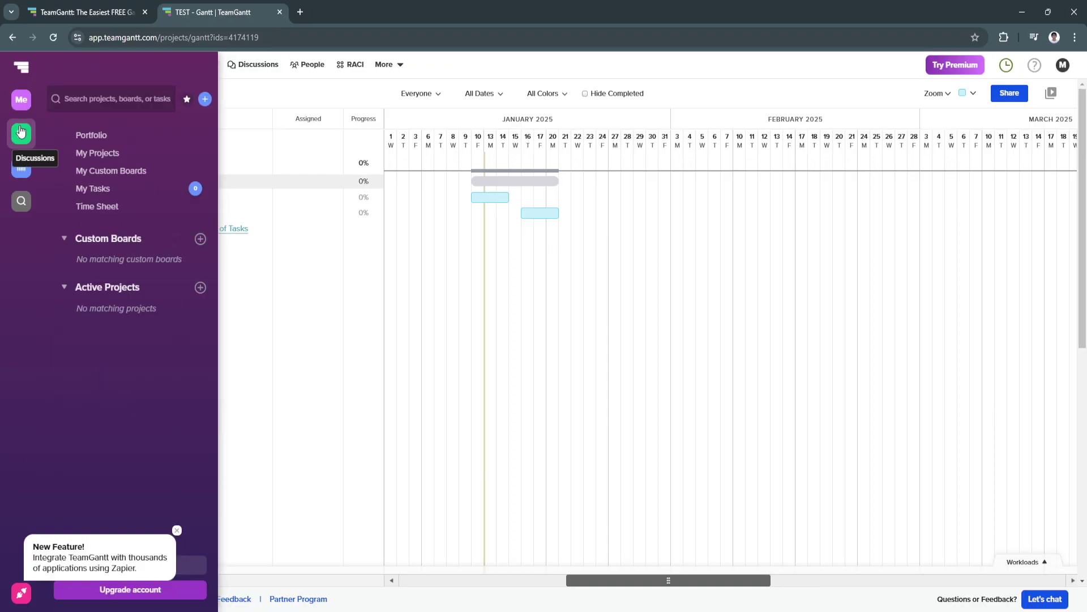
pyautogui.click(24, 132)
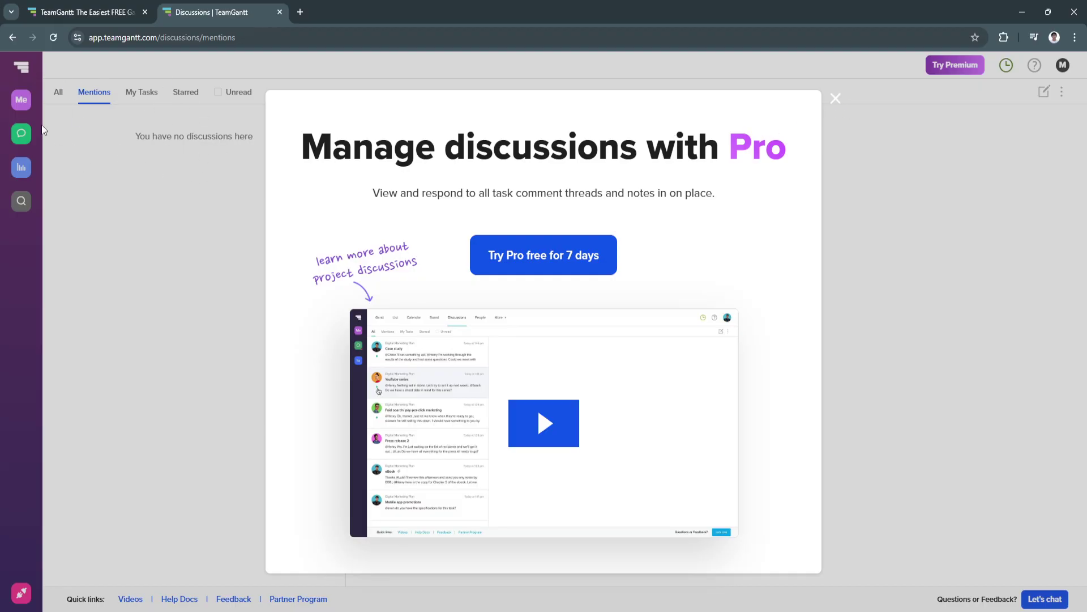
pyautogui.click(834, 106)
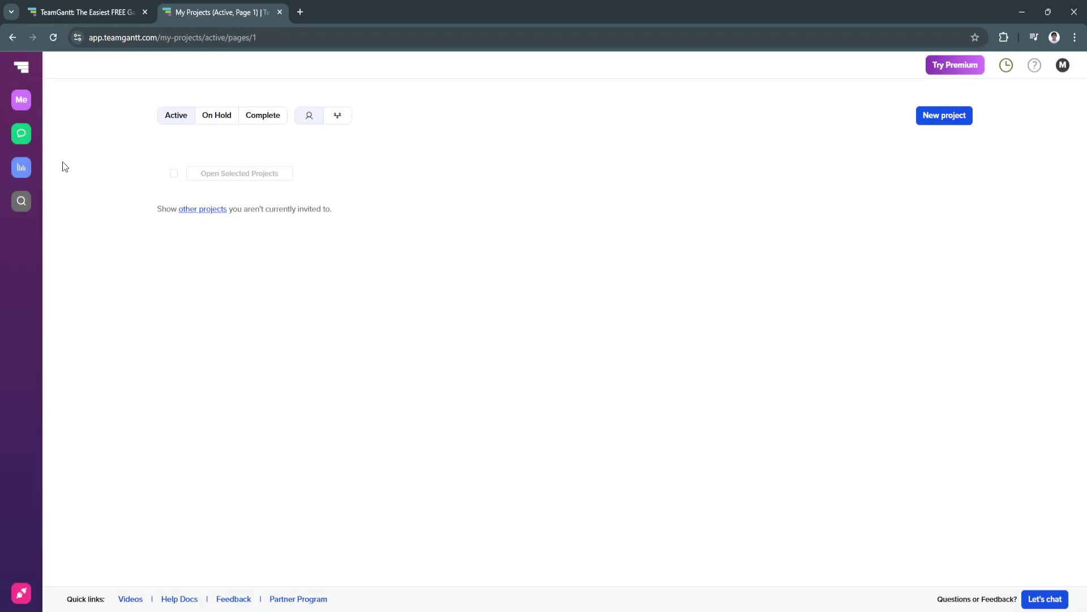
pyautogui.click(21, 167)
# Open Reports, try Project Health and dismiss its upgrade offer, then return to Reports
pyautogui.click(21, 169)
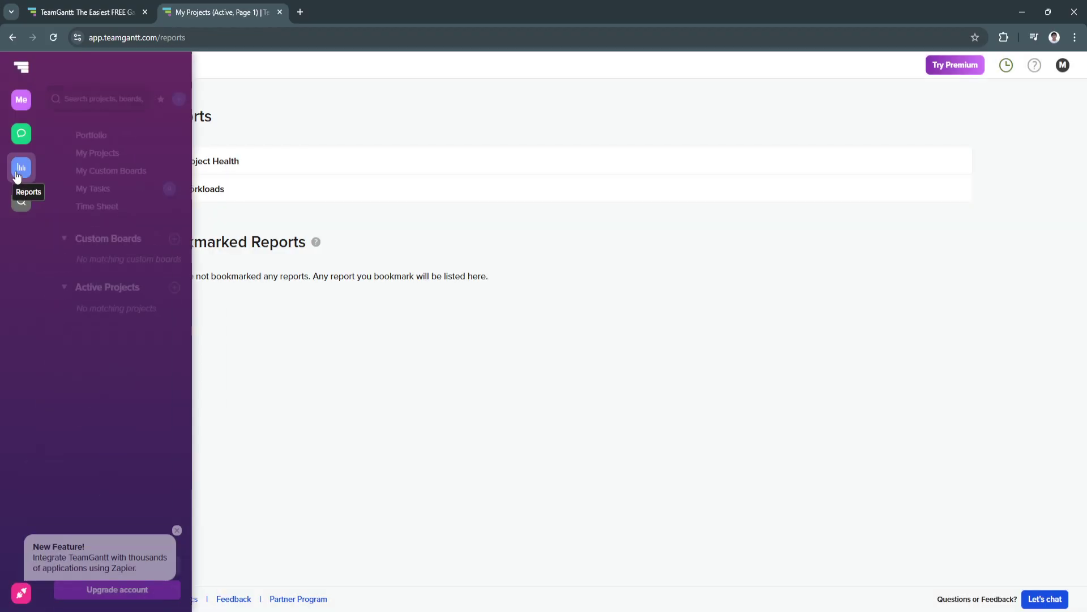
pyautogui.click(34, 177)
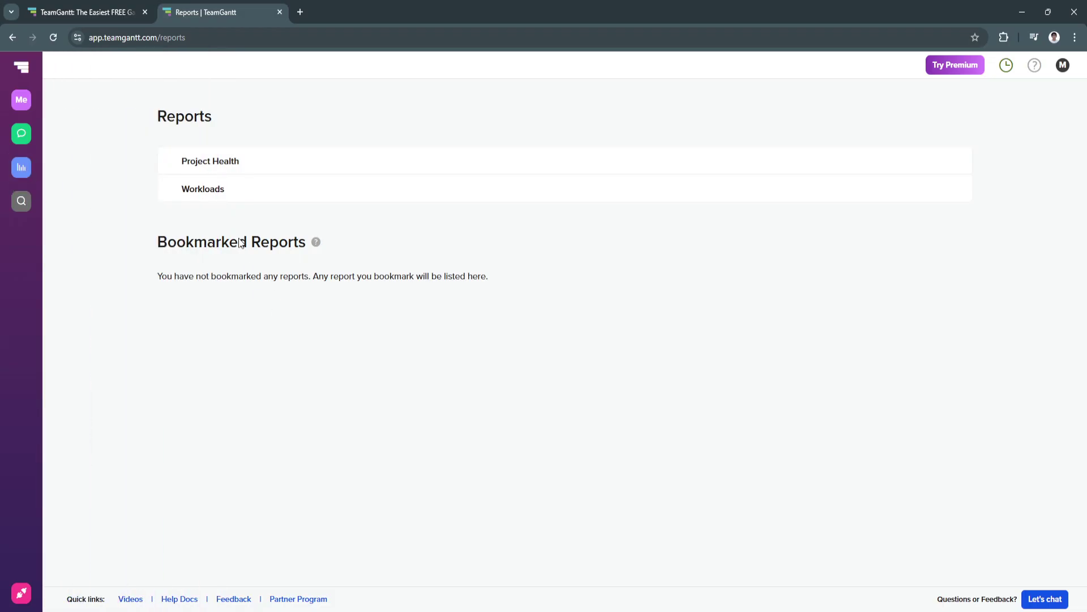
pyautogui.click(232, 160)
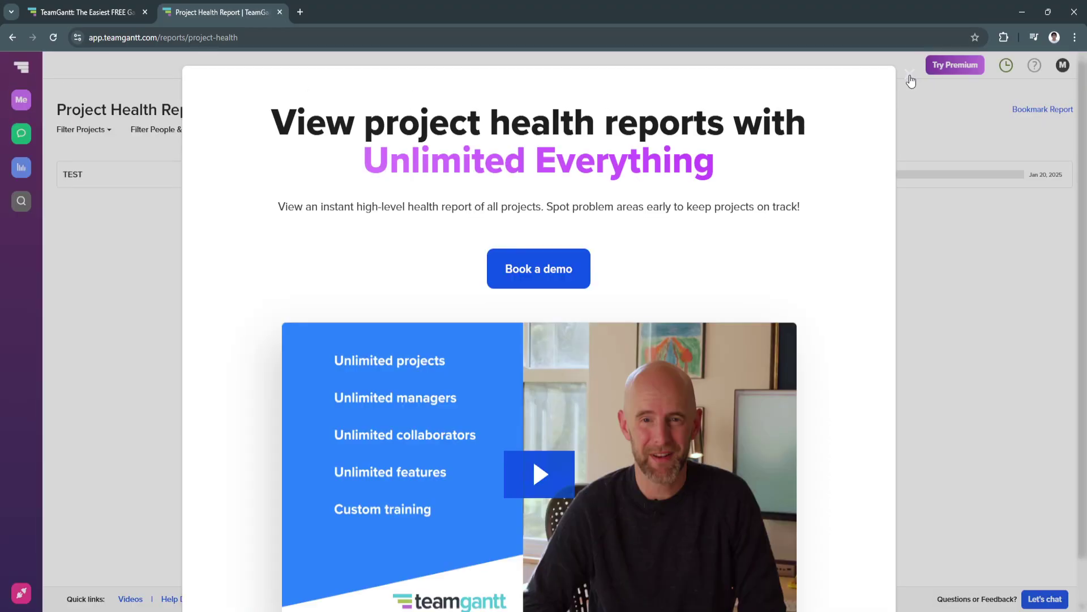
pyautogui.click(910, 74)
pyautogui.click(13, 37)
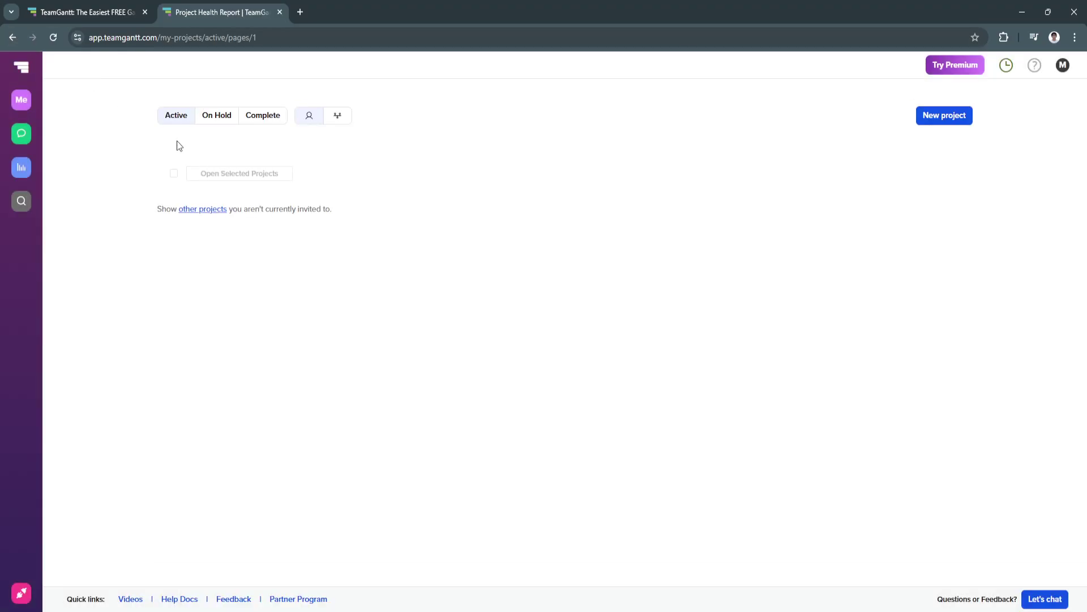
pyautogui.click(14, 38)
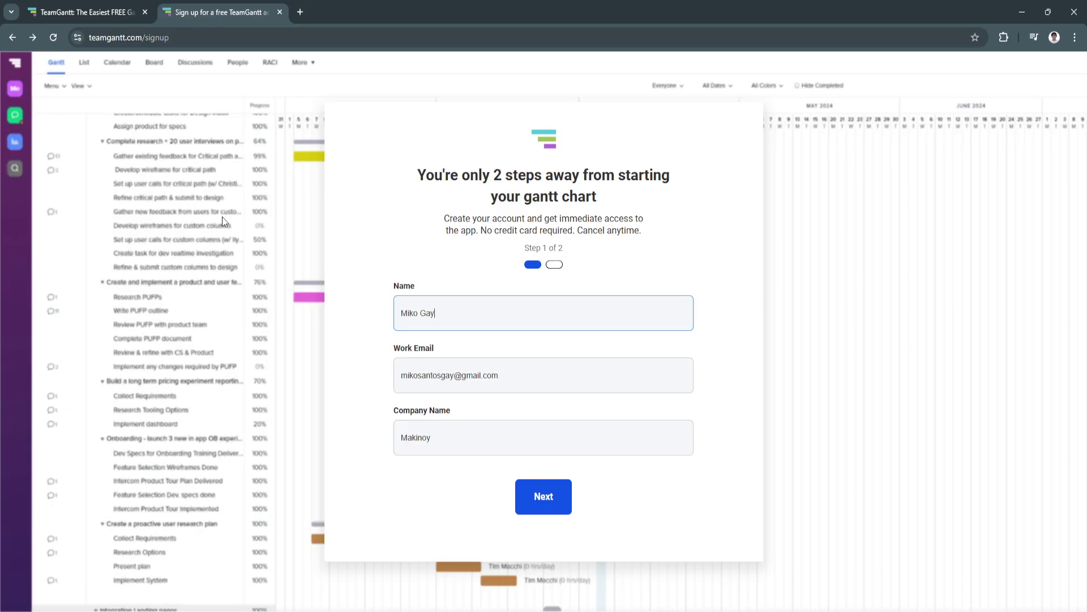
pyautogui.click(32, 37)
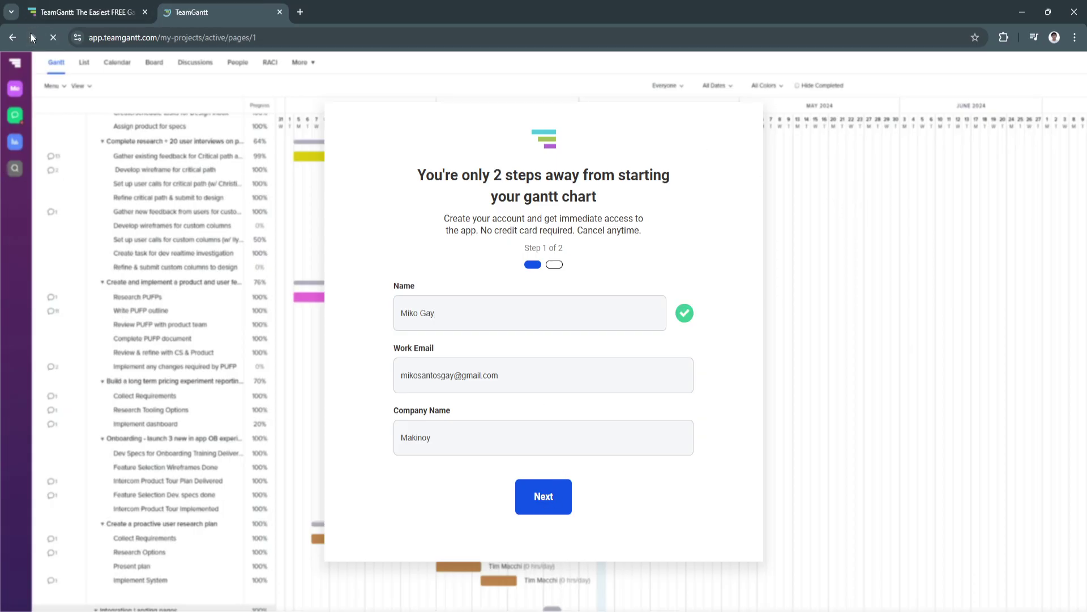
pyautogui.click(20, 167)
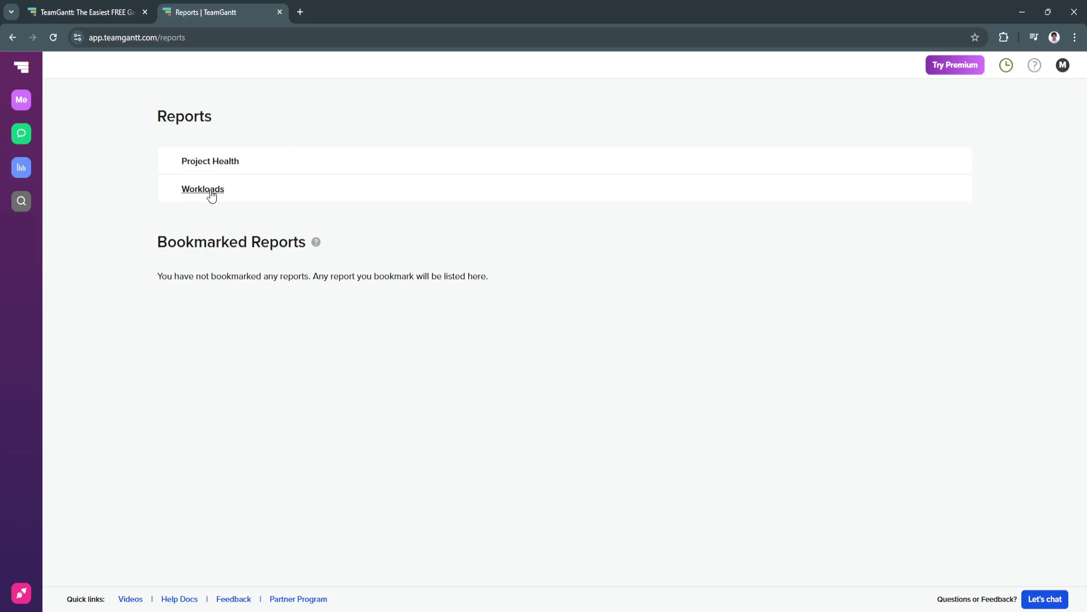
# Open and close the search panel, then switch to My Tasks, showing 'All caught up!'
pyautogui.click(32, 201)
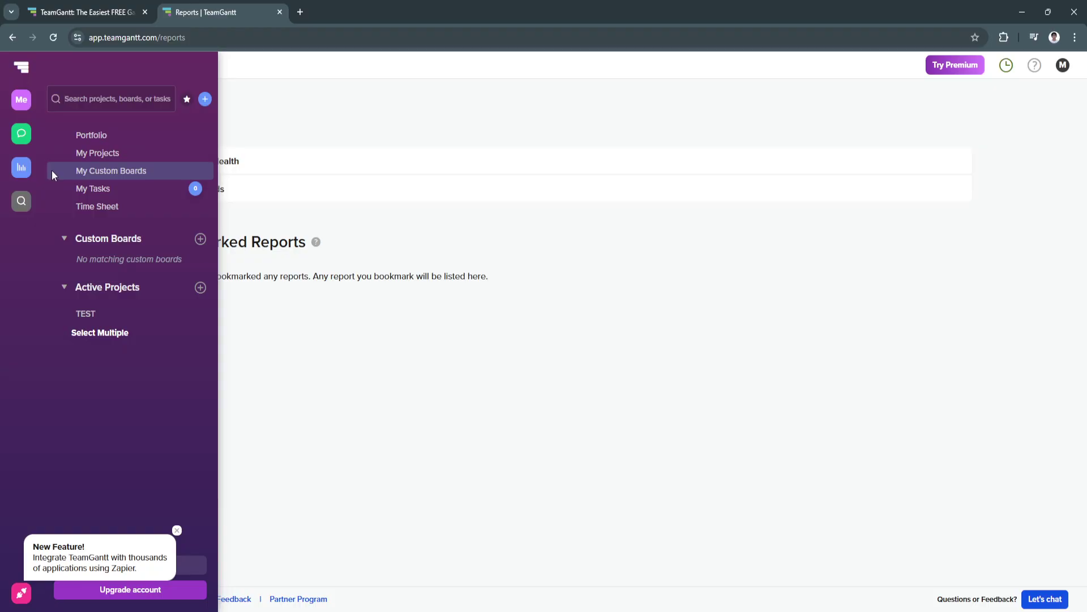
pyautogui.click(221, 372)
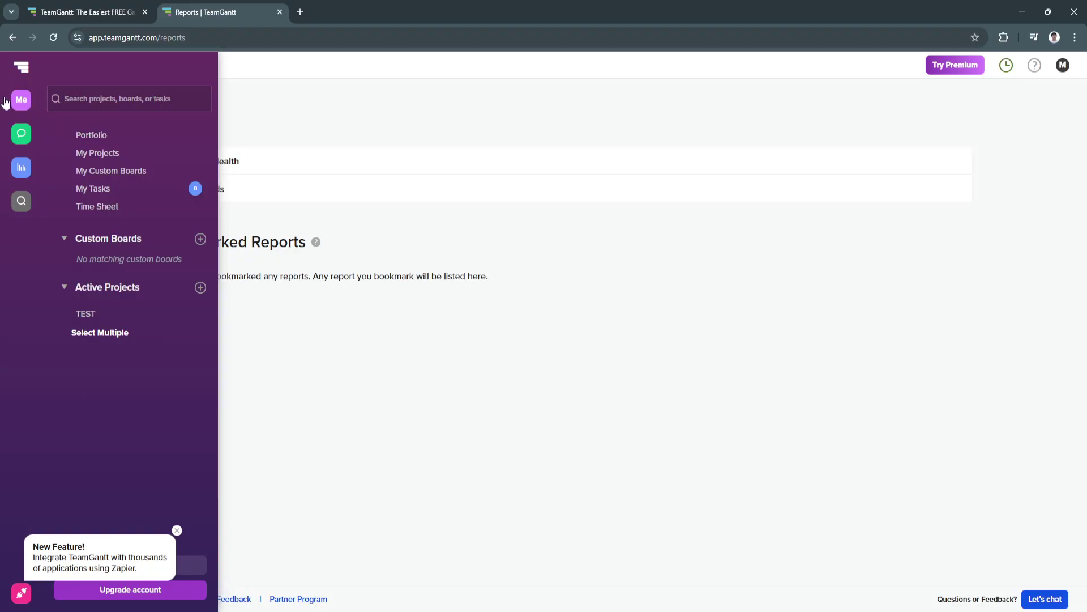
pyautogui.click(20, 102)
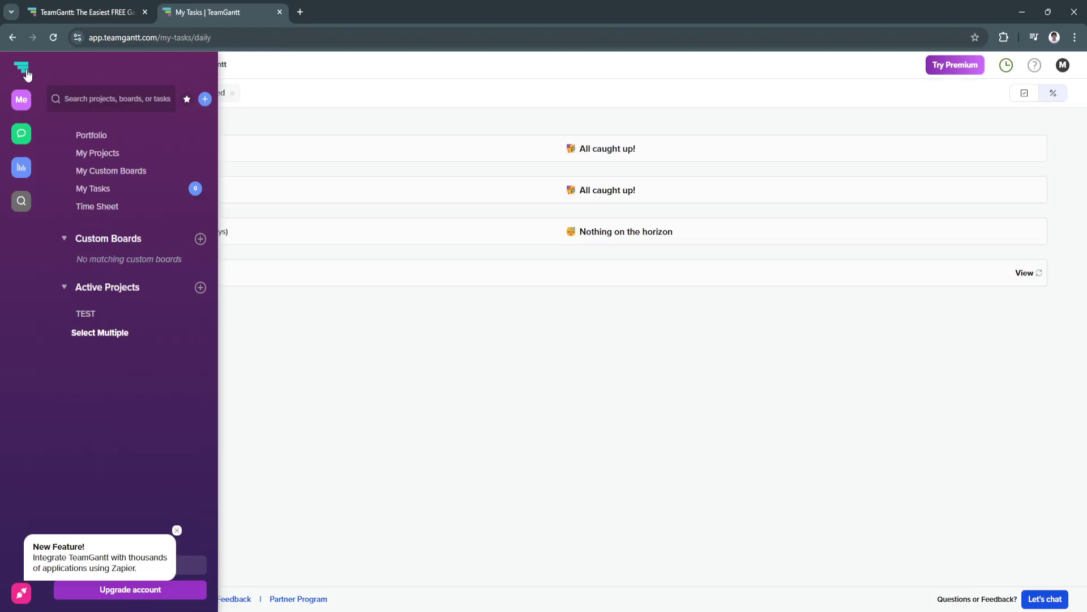
# From My Projects, start Invite people for TEST and review the prefilled custom-message form
pyautogui.click(21, 65)
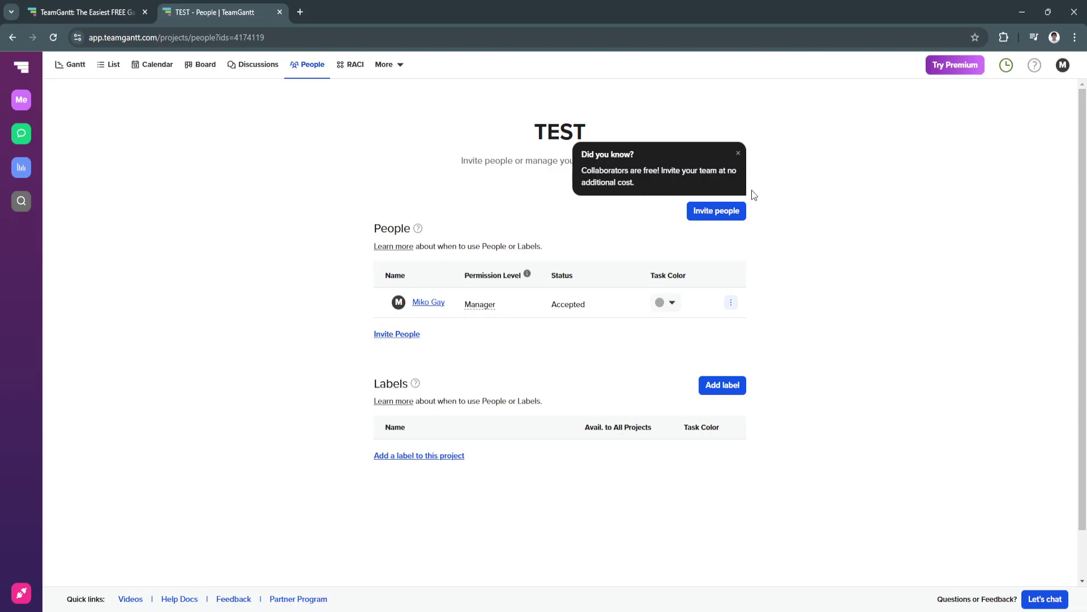
pyautogui.click(700, 219)
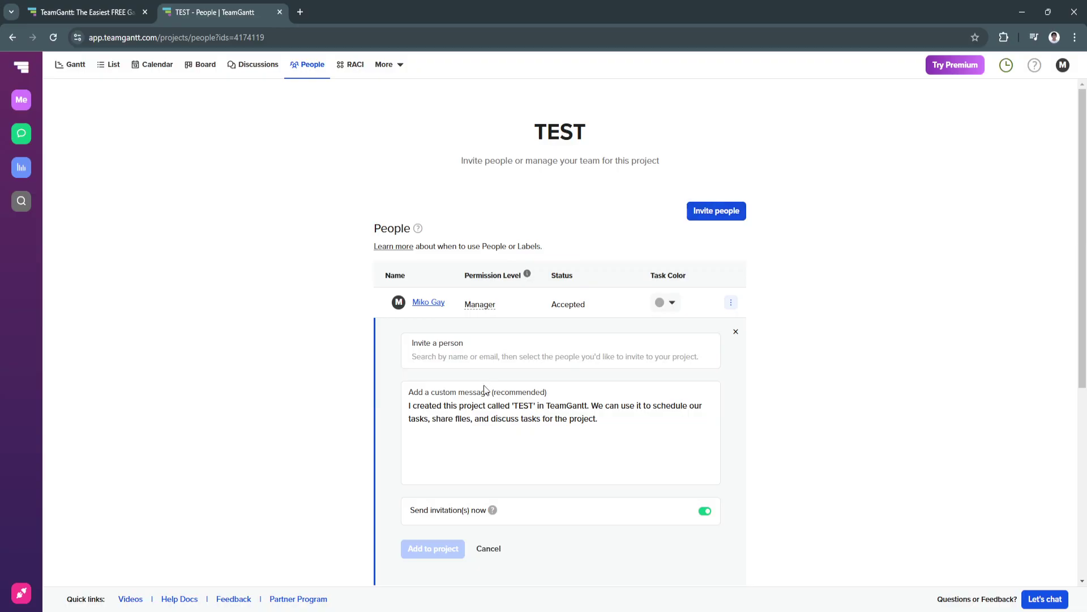
pyautogui.scroll(-1, 466, 364)
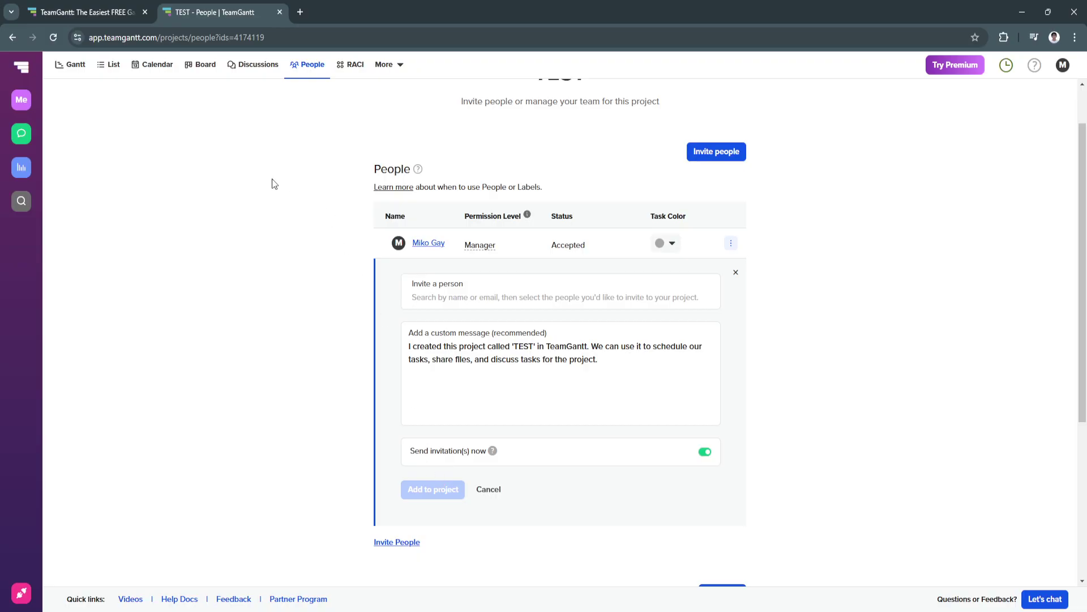
pyautogui.moveTo(26, 102)
pyautogui.moveTo(35, 71)
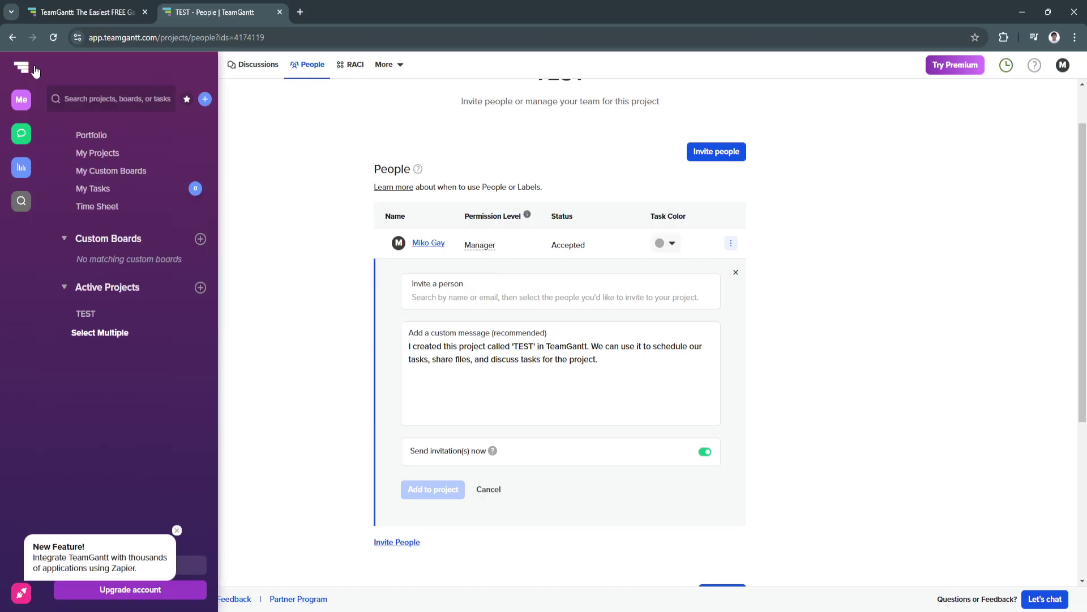